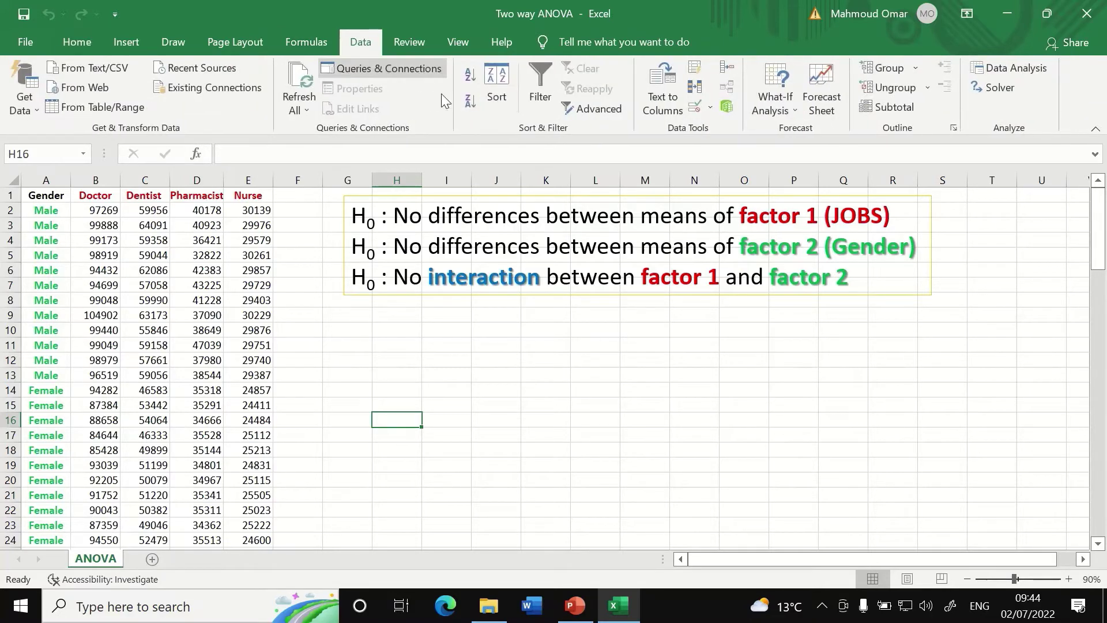
Step: Start the Anova: Two-Factor With Replication tool from the data analysis tools
left_click(1021, 68)
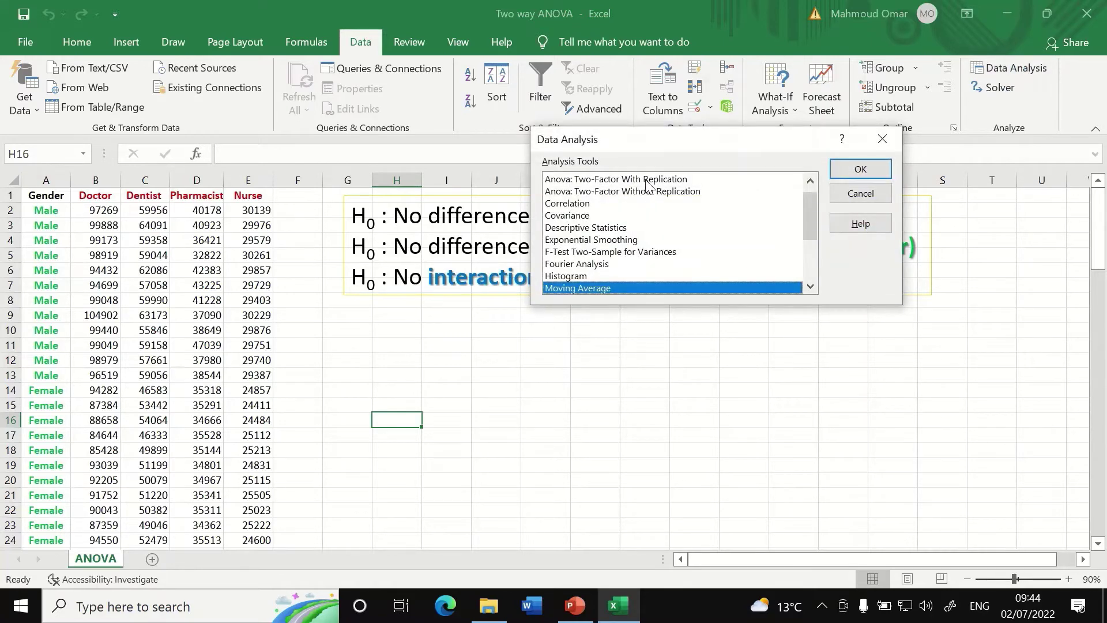
left_click(649, 179)
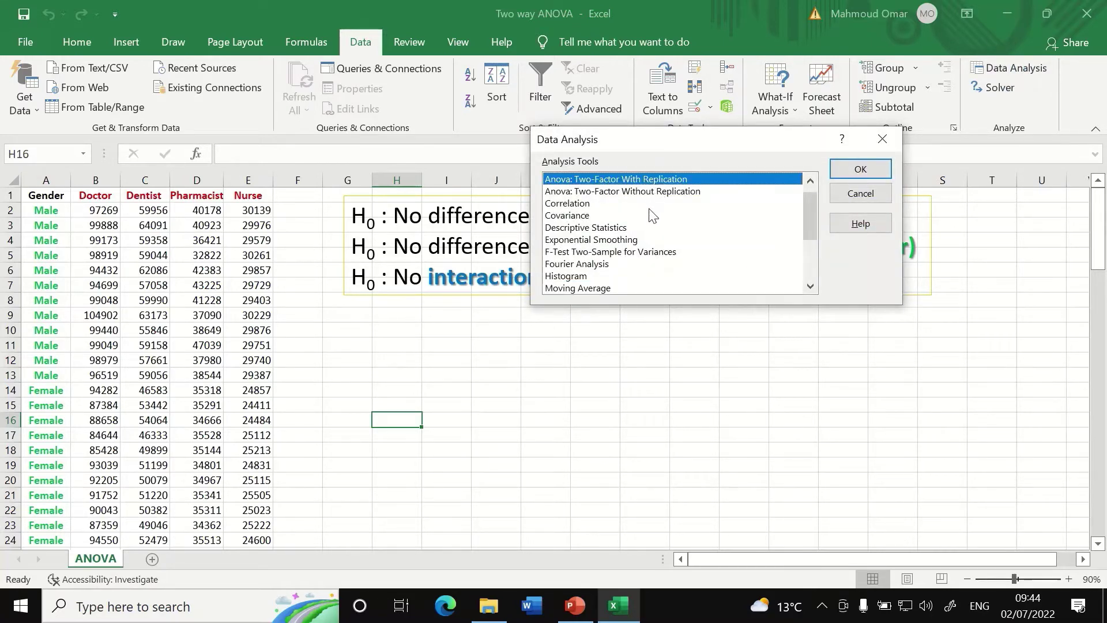
left_click(873, 170)
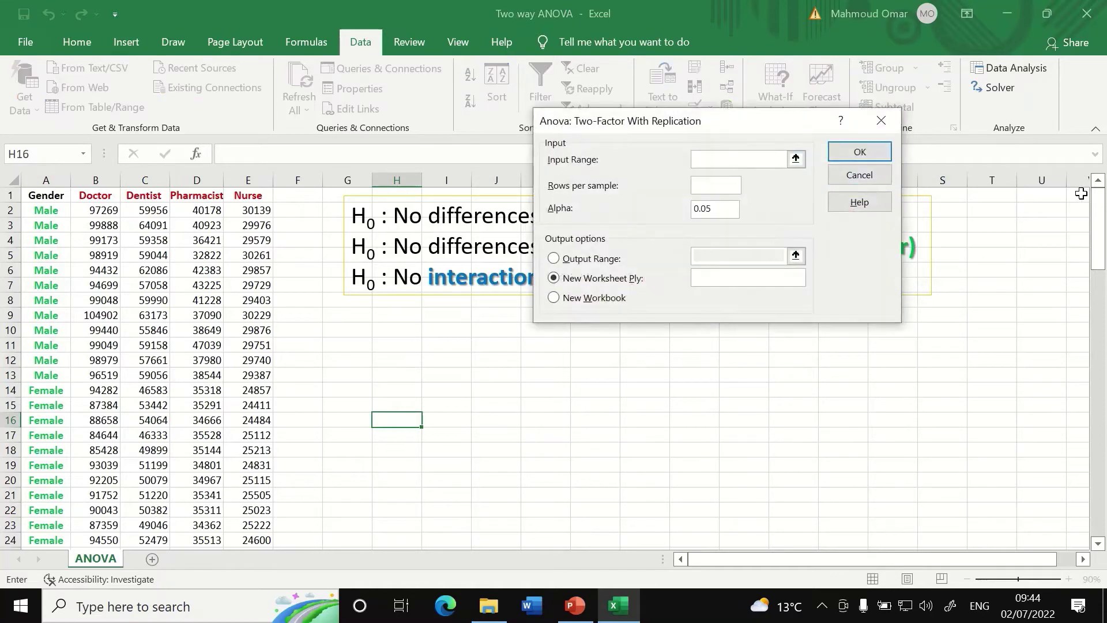
Step: Set the ANOVA input range to $A$1:$E$25, covering the gender labels, job headers and all salary values
left_click_drag(764, 115, 654, 154)
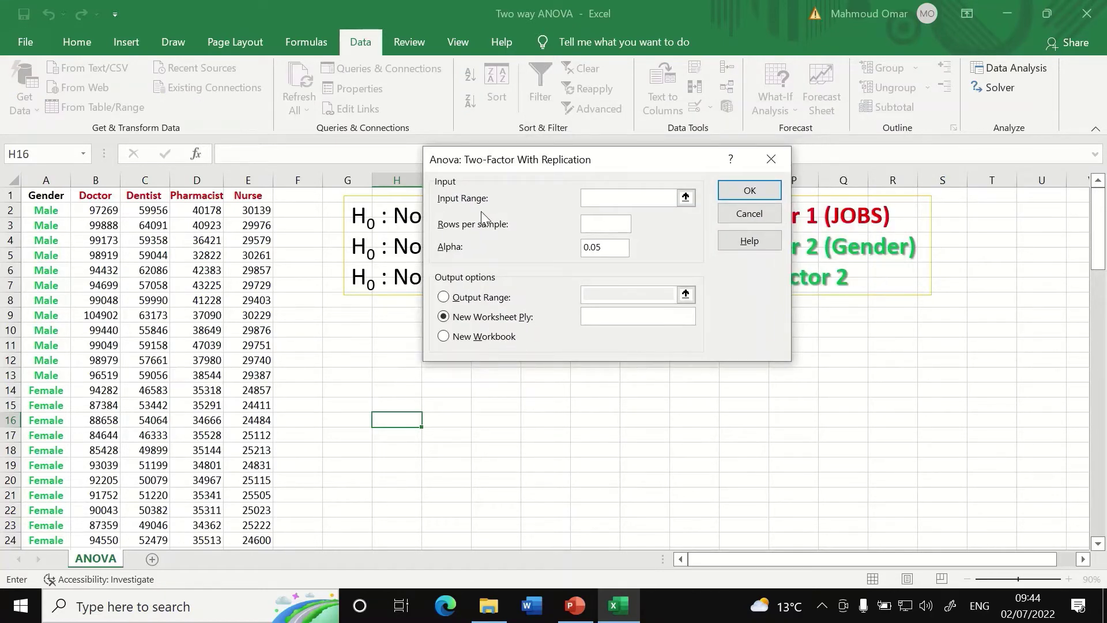
left_click(686, 197)
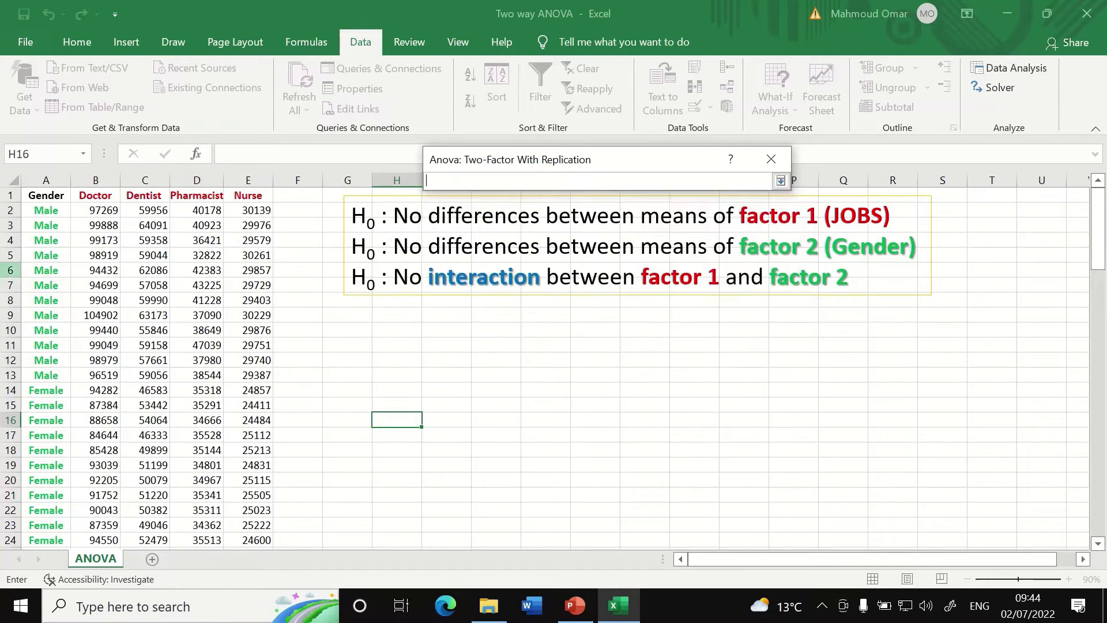
left_click(39, 198)
left_click_drag(40, 197, 248, 510)
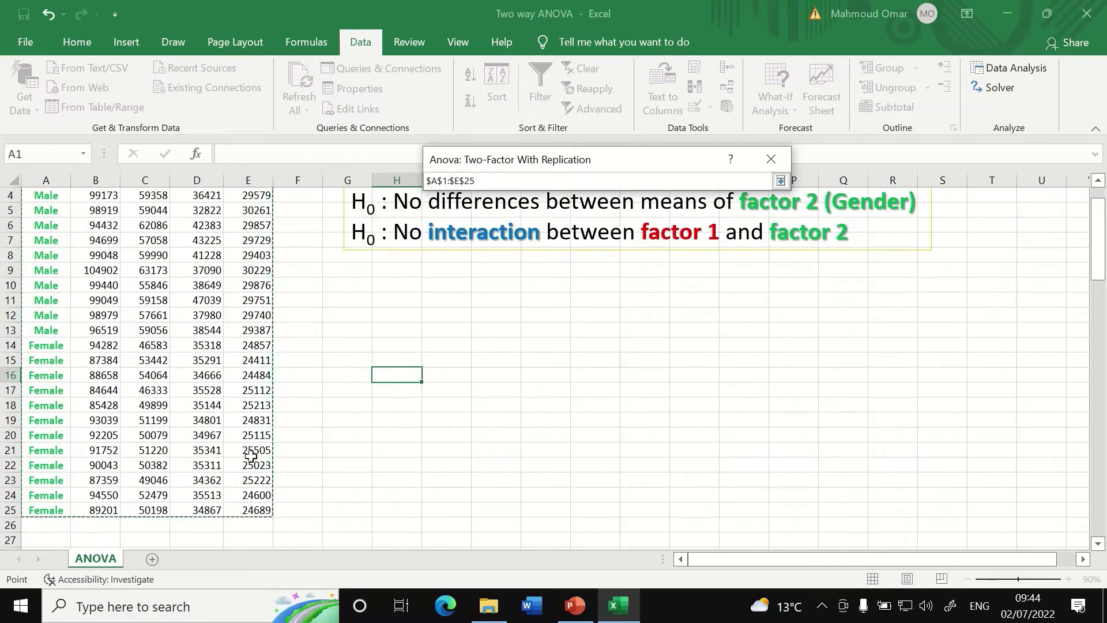
left_click(781, 181)
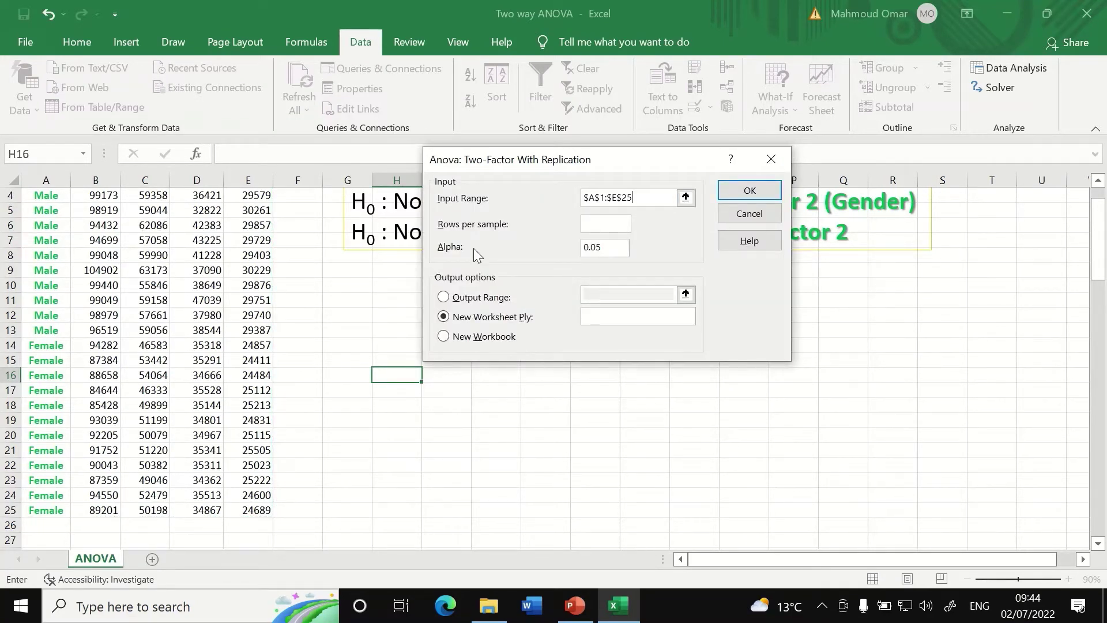
Step: Set the rows per sample to 12 and run the ANOVA with alpha 0.05, outputting to a new worksheet
left_click_drag(629, 168, 705, 168)
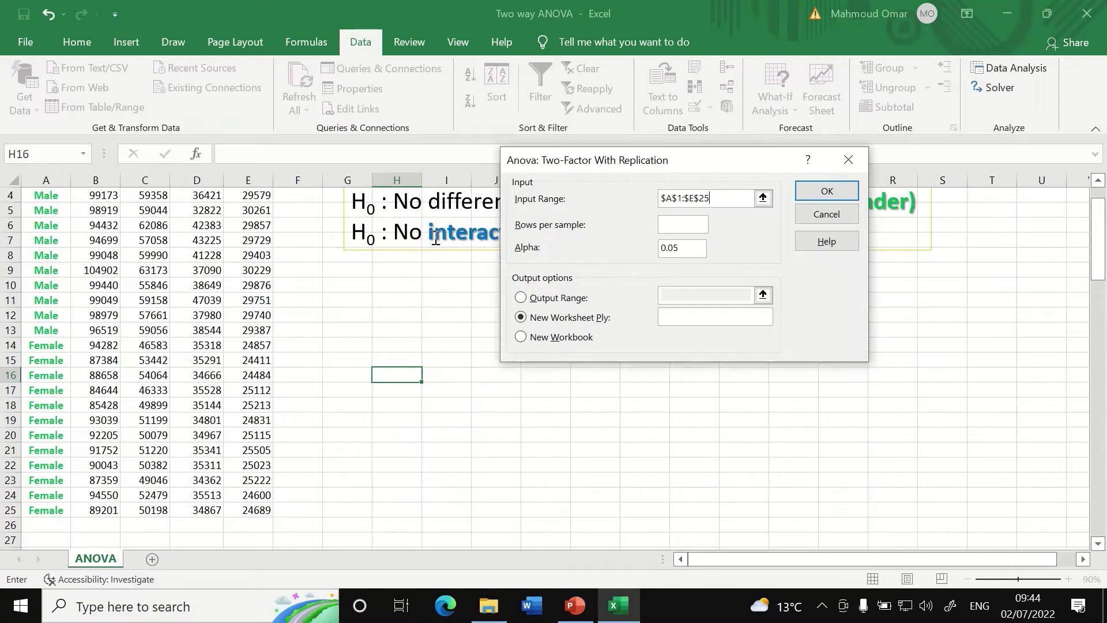
scroll(277, 317, "up", 1)
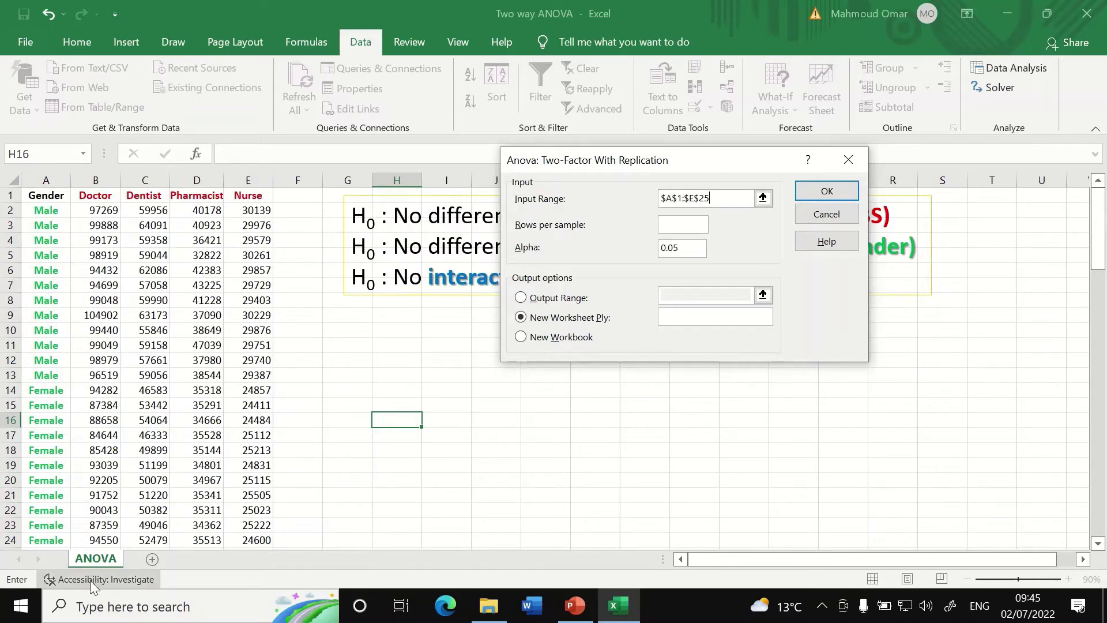
left_click(674, 222)
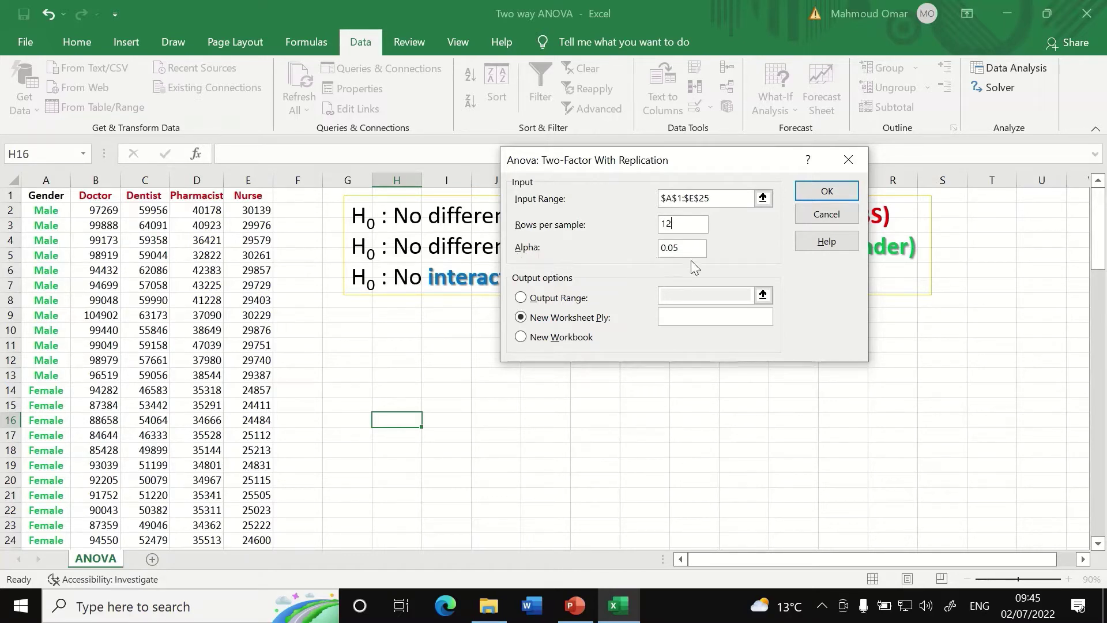
left_click(820, 195)
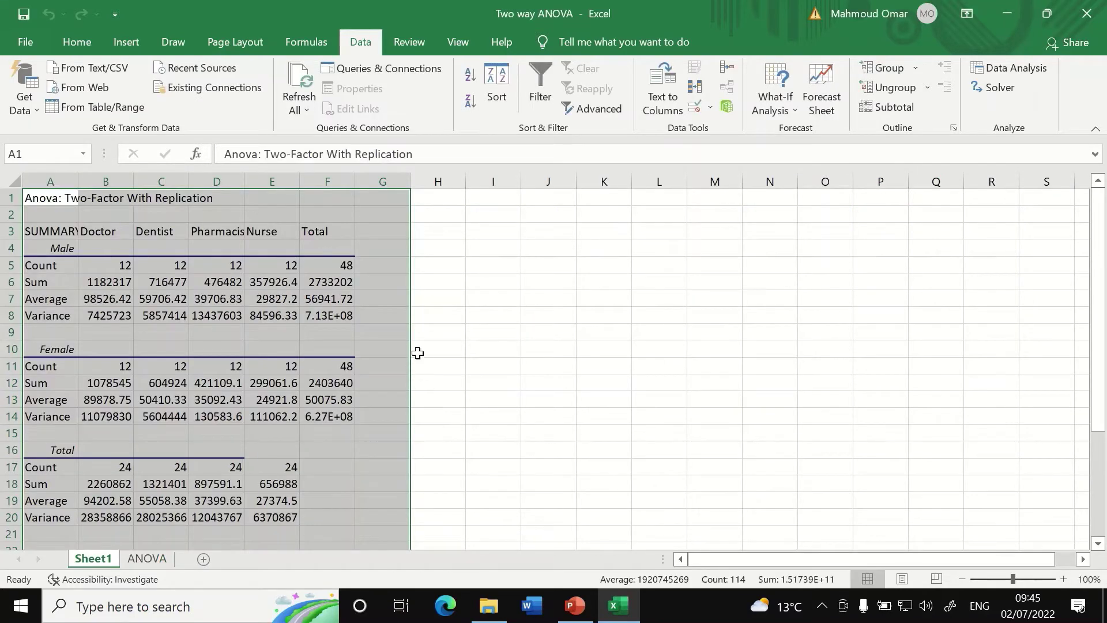
Step: Examine the group summaries and the ANOVA table's sources of variation, comparing the Sample source with the gender rows in the source data
left_click(503, 364)
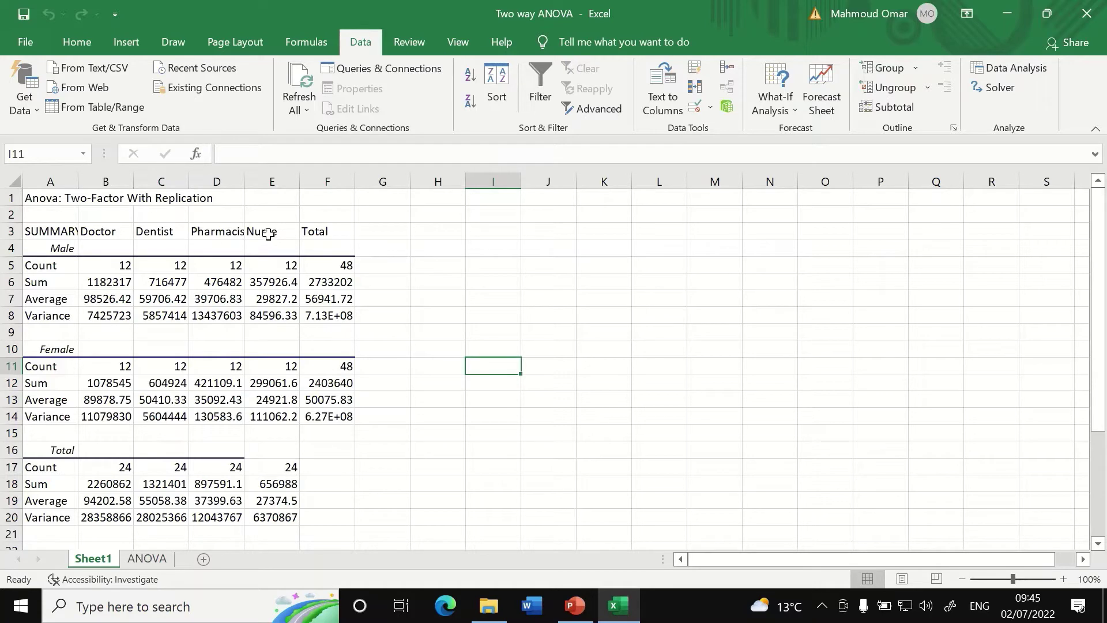
scroll(299, 328, "down", 8)
scroll(375, 486, "up", 1)
scroll(345, 448, "up", 1)
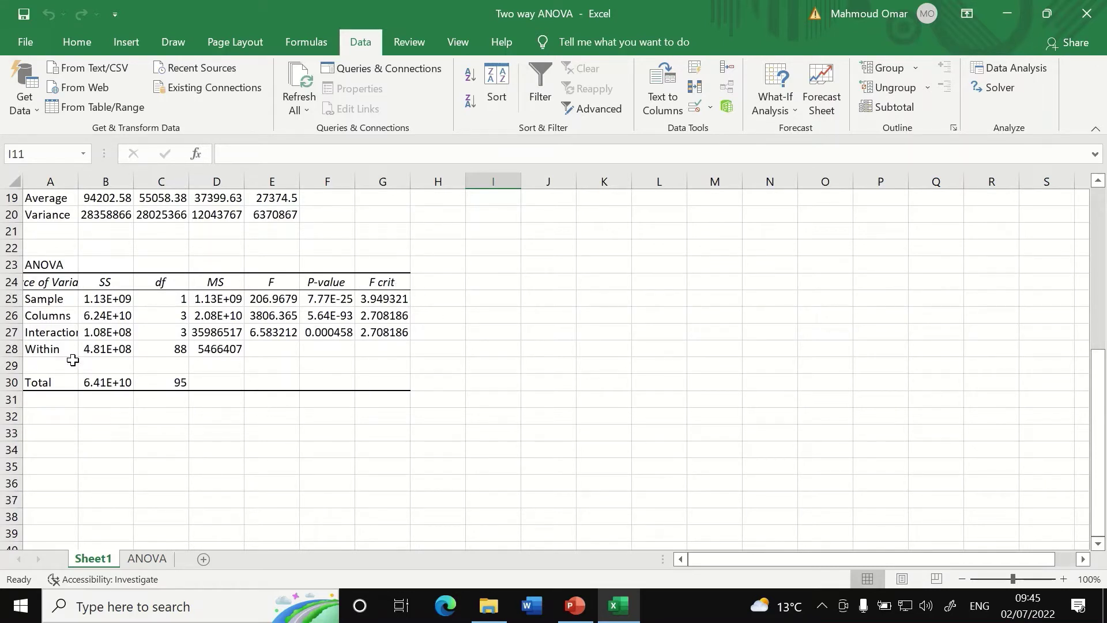
left_click(48, 300)
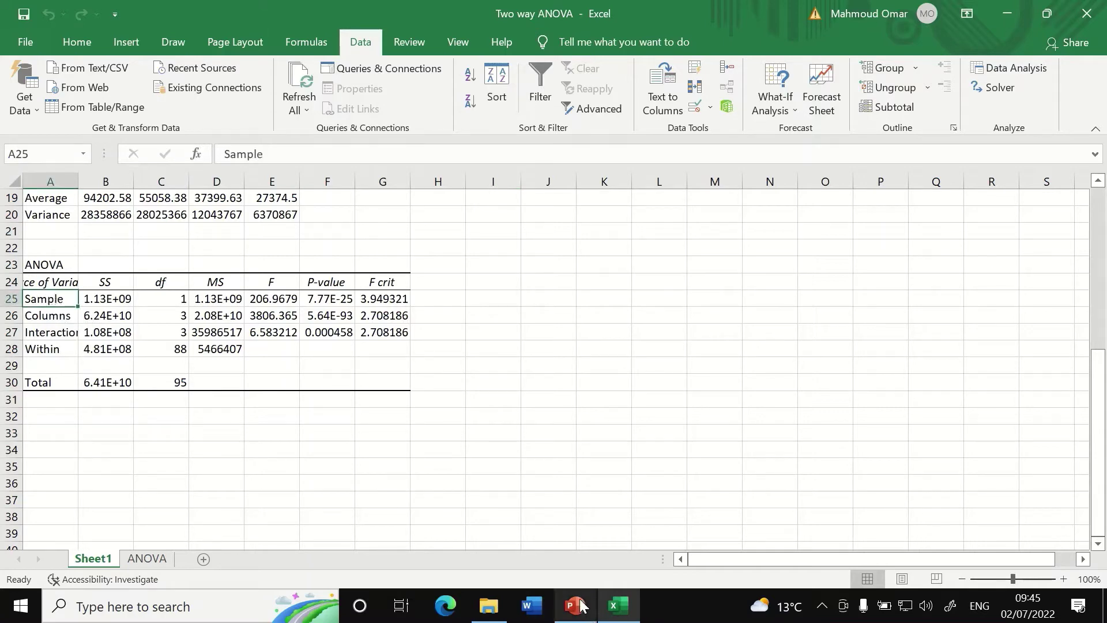
left_click(147, 559)
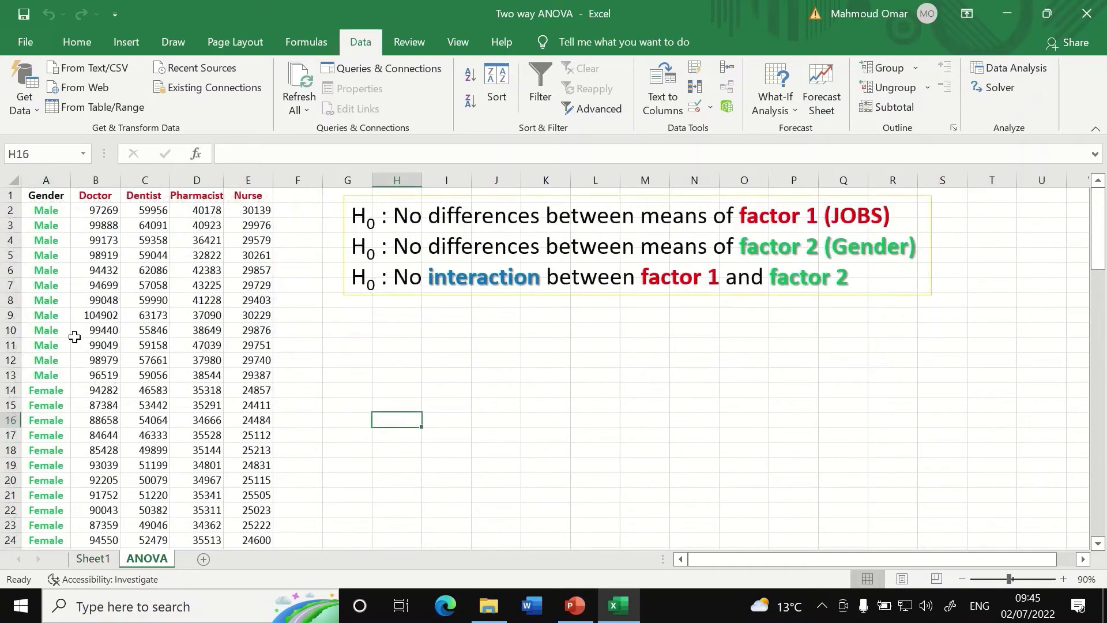
scroll(48, 214, "down", 3)
scroll(43, 226, "up", 3)
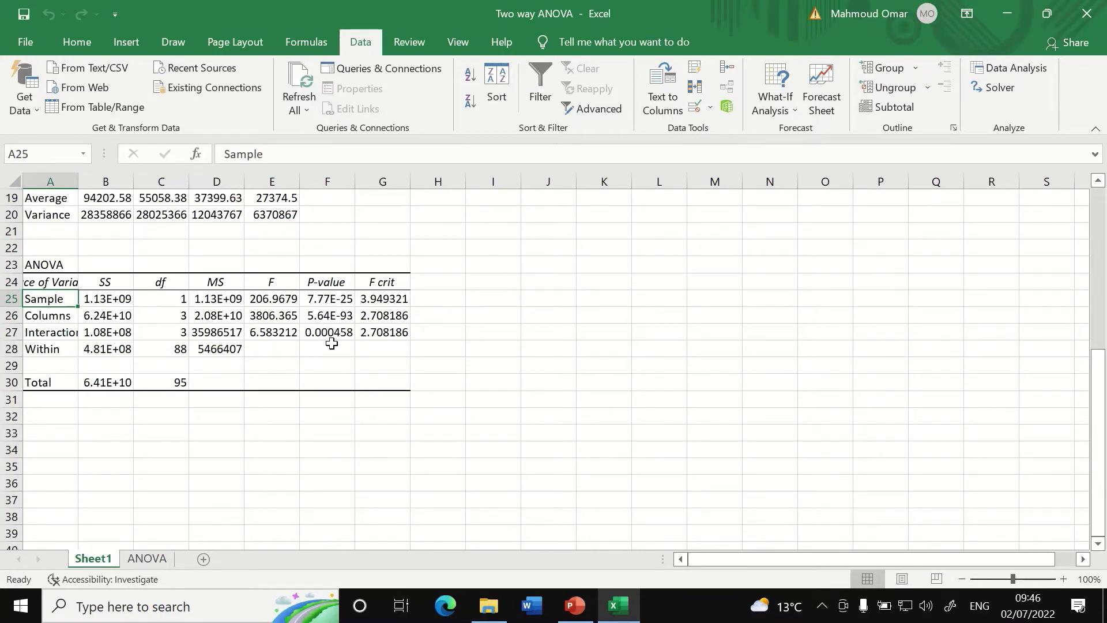
Step: Format the ANOVA table's P-values in F25:F27 as Number with 4 decimal places
left_click_drag(327, 299, 323, 333)
right_click(320, 315)
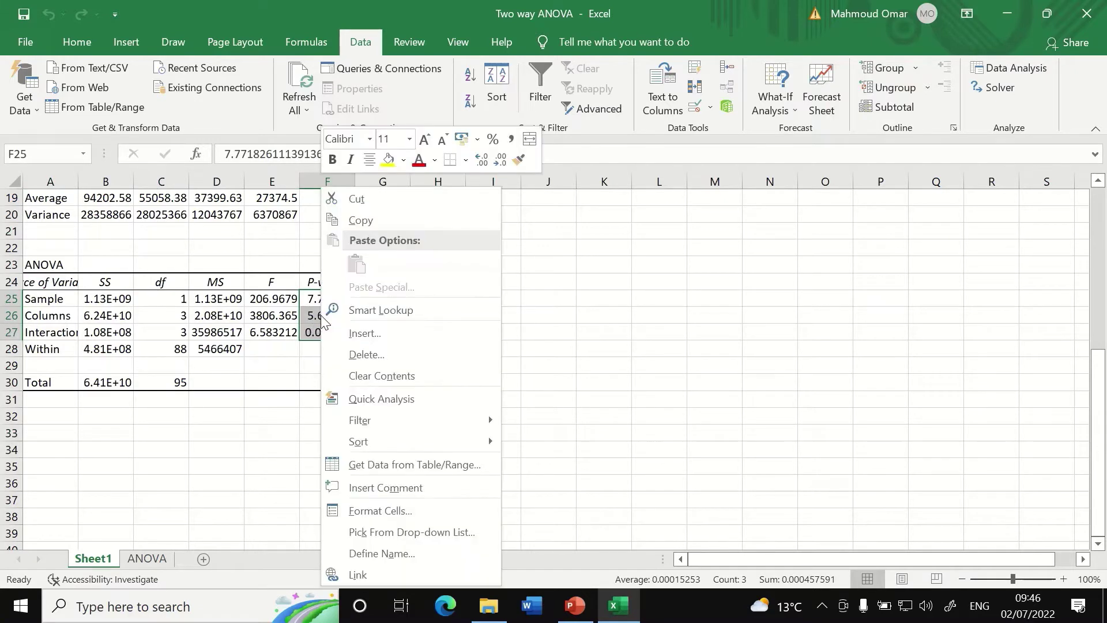
left_click(372, 513)
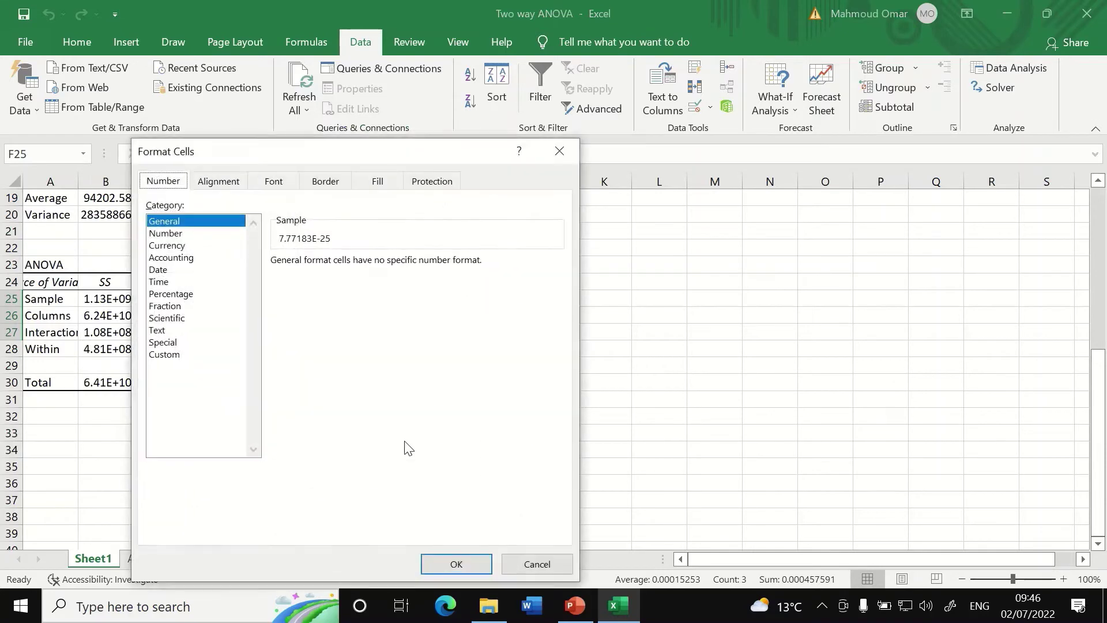
left_click(173, 234)
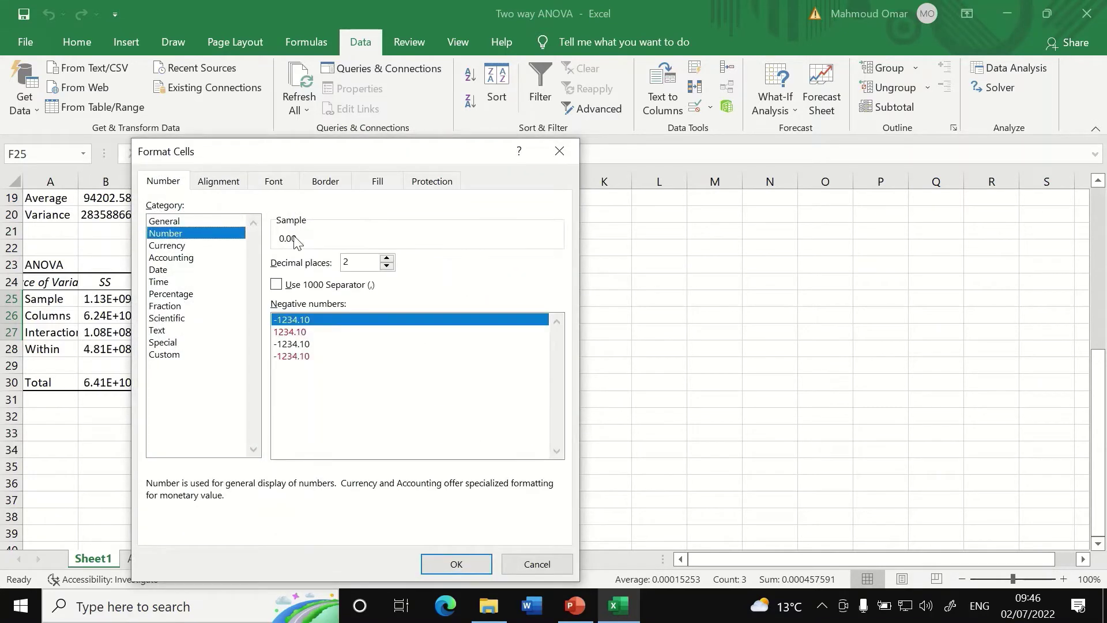
left_click(386, 258)
left_click(387, 259)
left_click(386, 259)
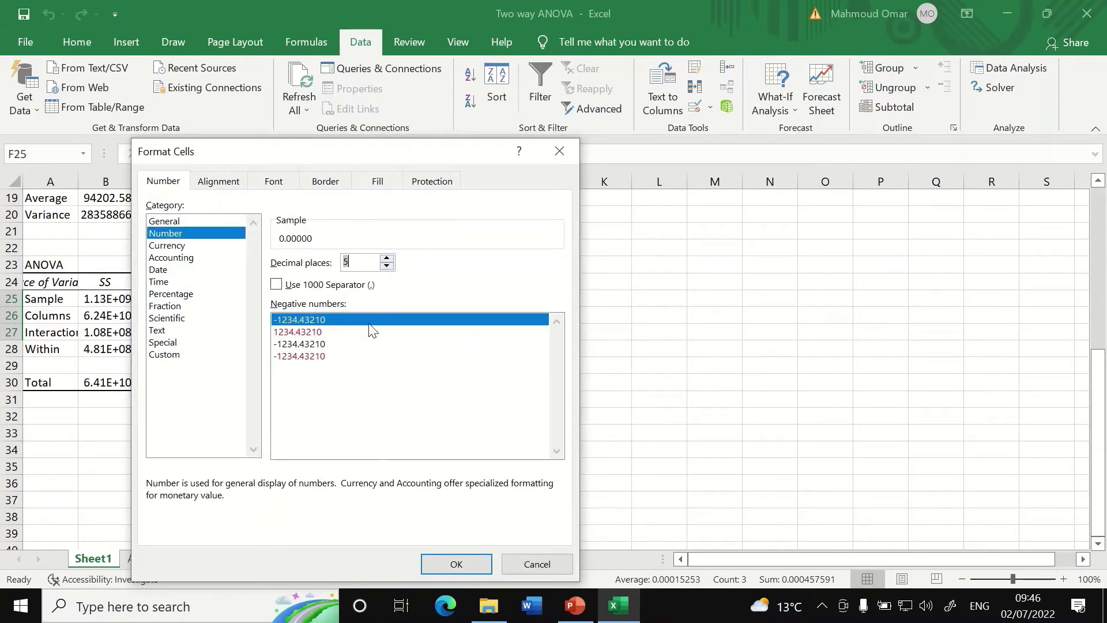
left_click(387, 266)
left_click(450, 568)
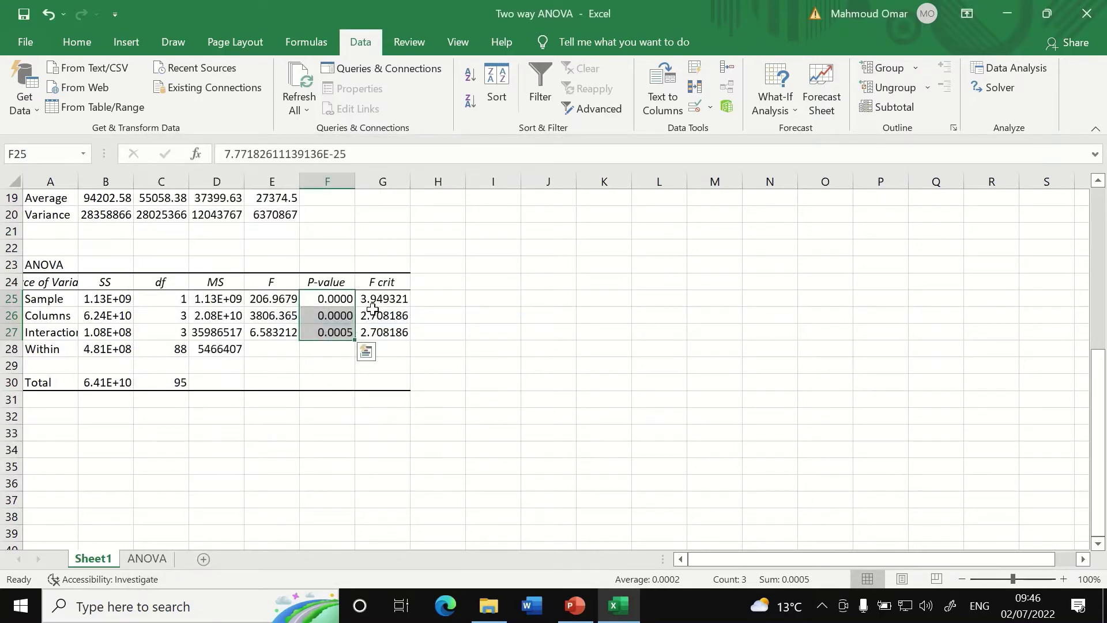
Step: Review the Sample and Columns rows of the ANOVA table, and autofit the first column's width to the Interaction label
left_click(319, 297)
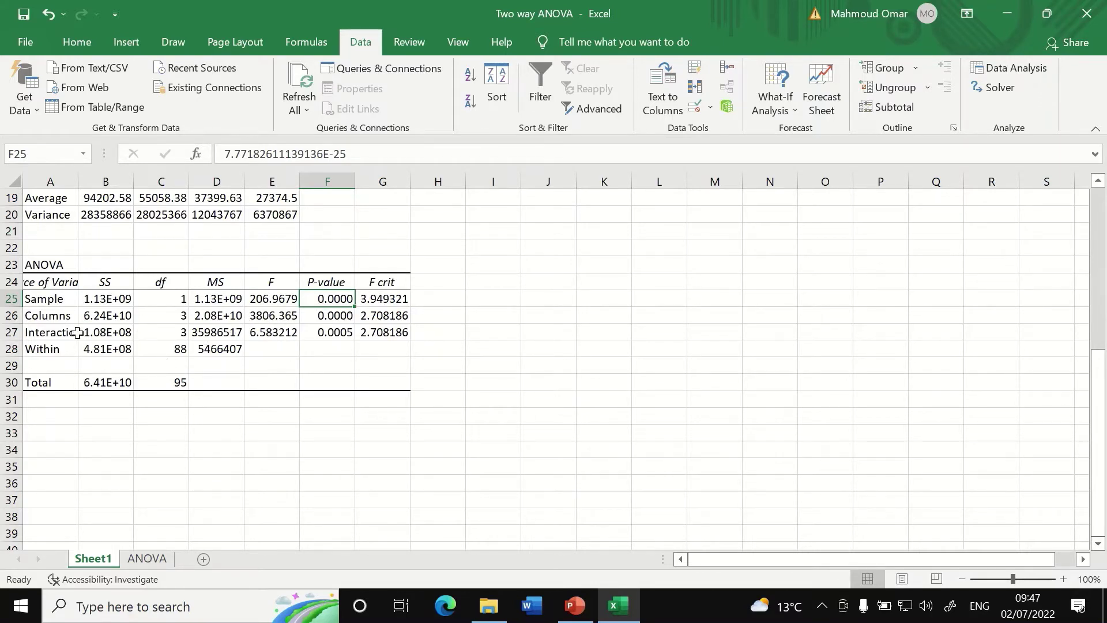
left_click(50, 317)
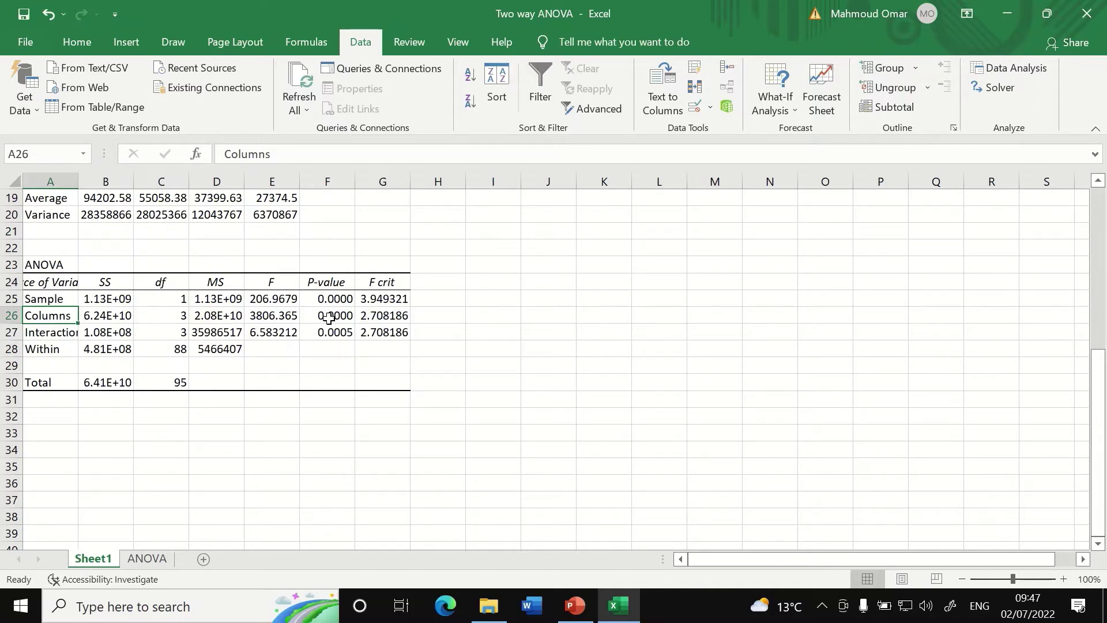
key("Down")
key("alt+h")
key("o")
key("i")
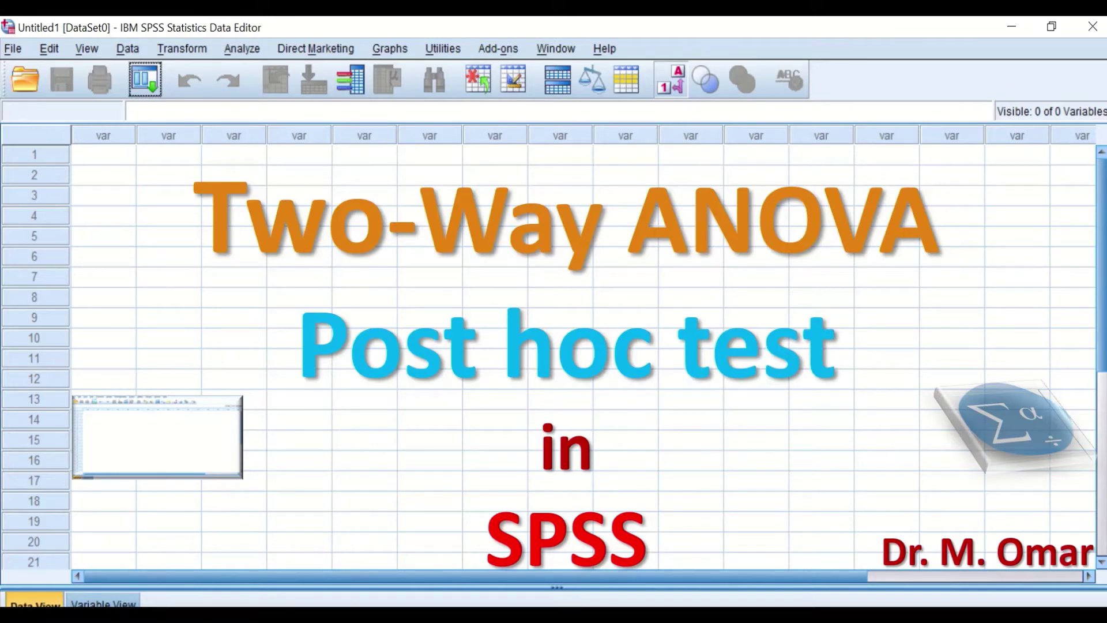
Step: Switch to SPSS Statistics and examine how the Job, Gender and Salary variables are arranged in the Two-Way ANOVA dataset
key("Escape")
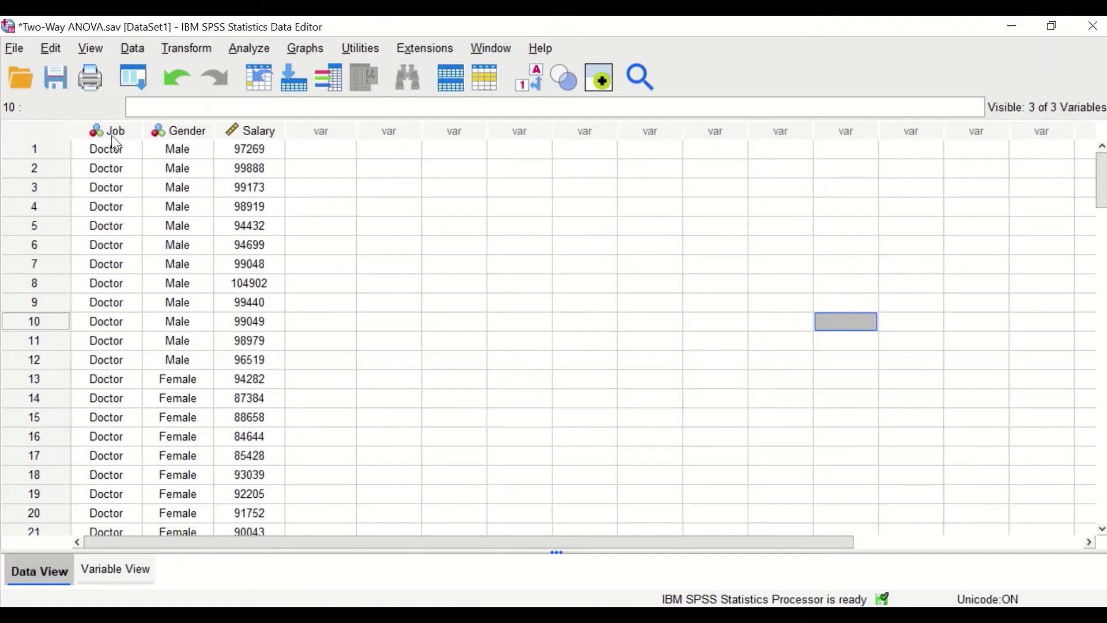
mouse_move(111, 135)
scroll(97, 234, "down", 1)
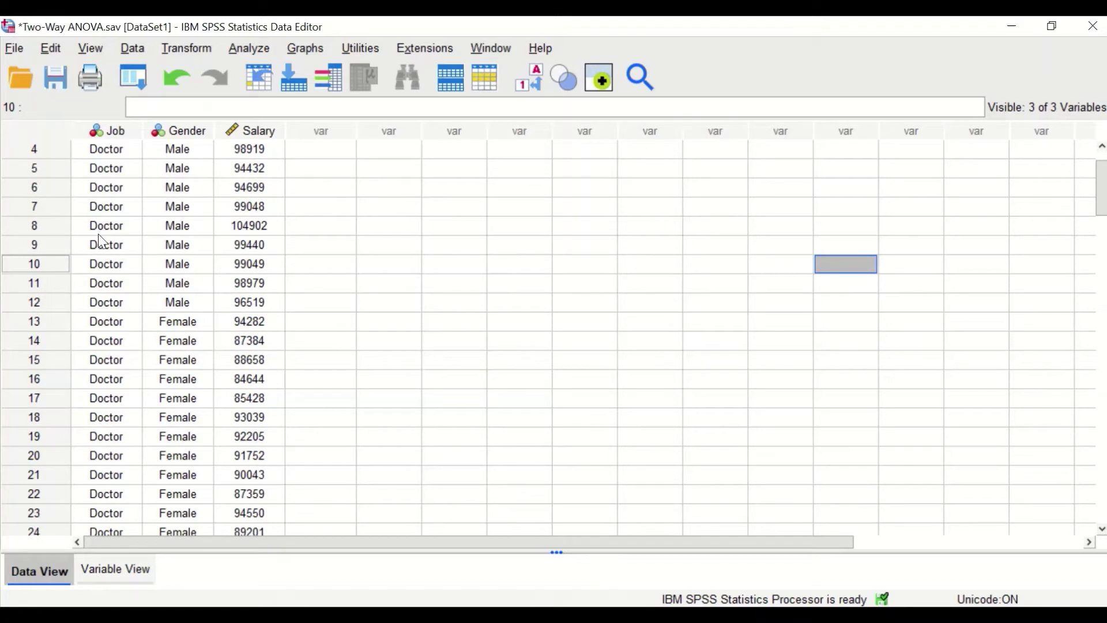
scroll(98, 233, "down", 4)
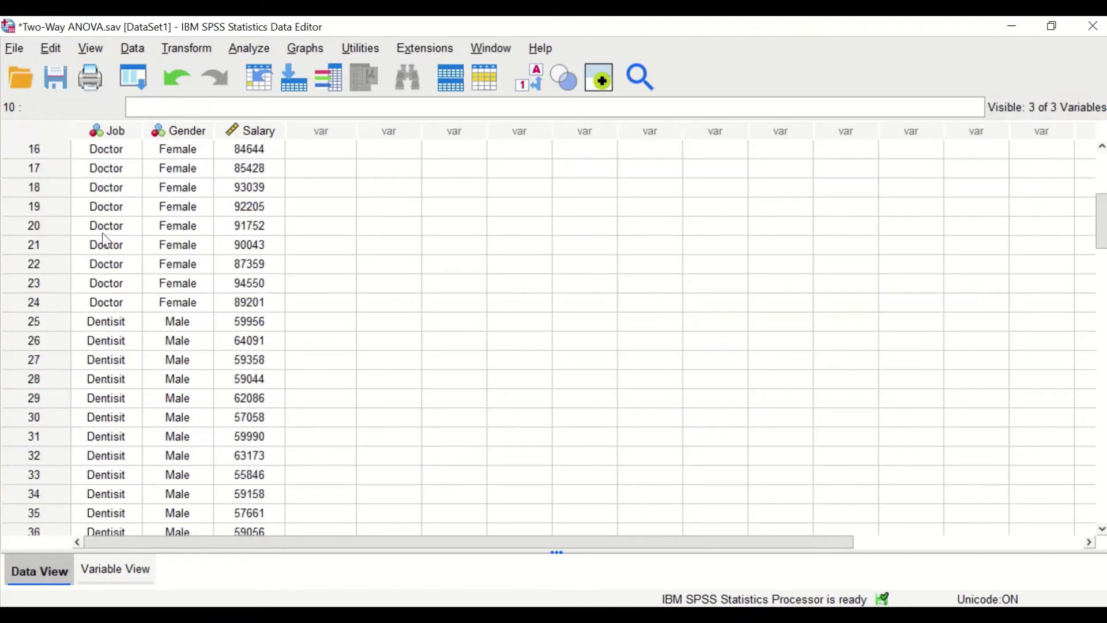
scroll(119, 285, "down", 14)
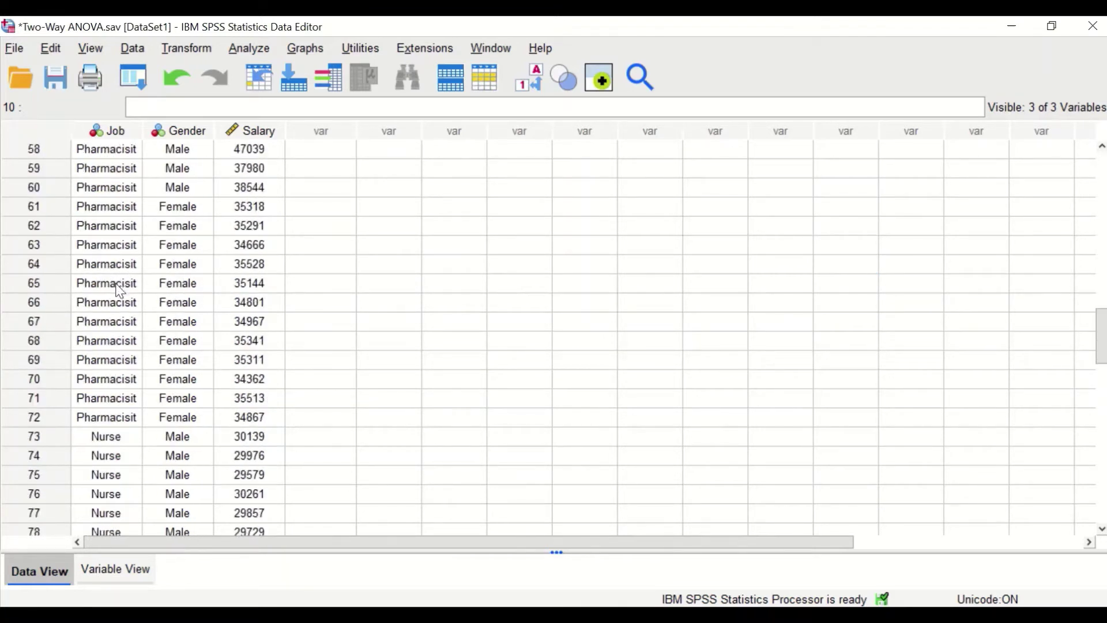
scroll(120, 290, "up", 19)
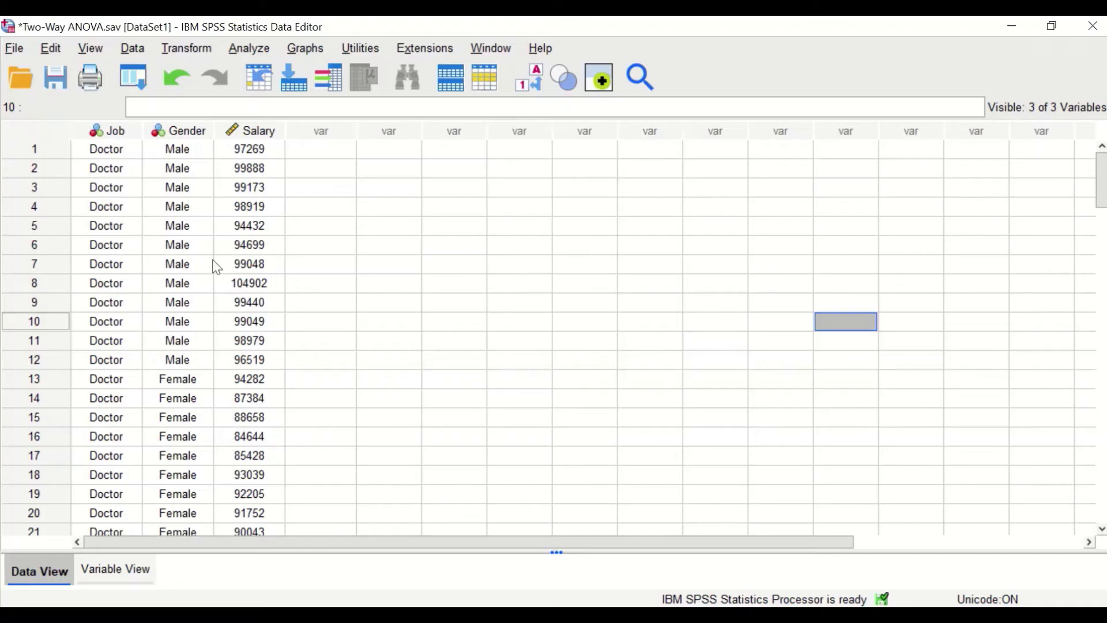
scroll(124, 222, "down", 4)
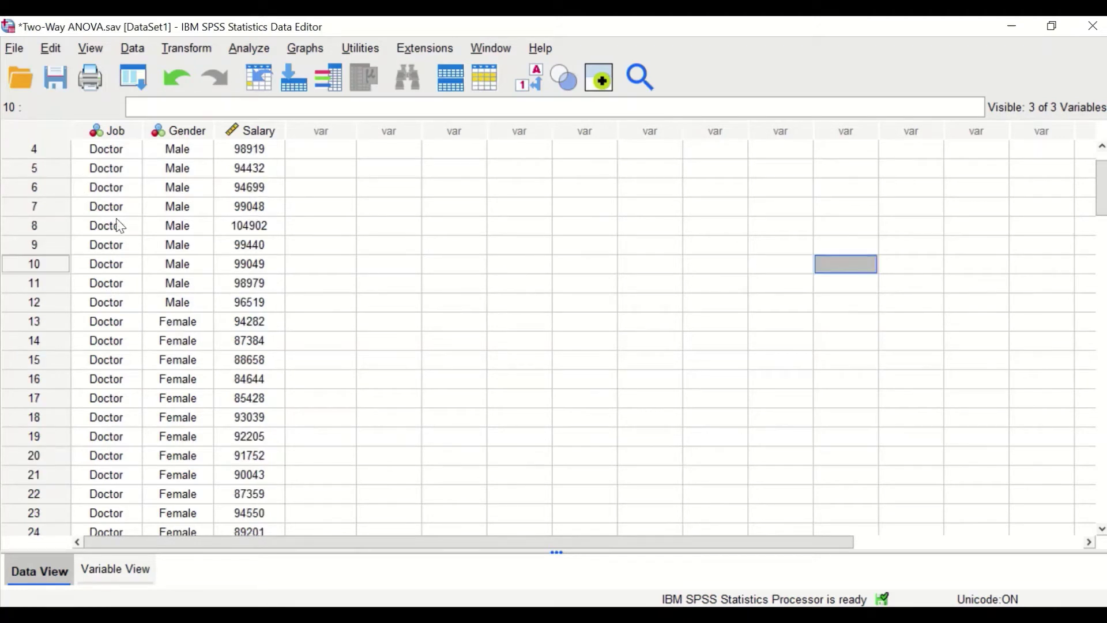
scroll(107, 245, "up", 4)
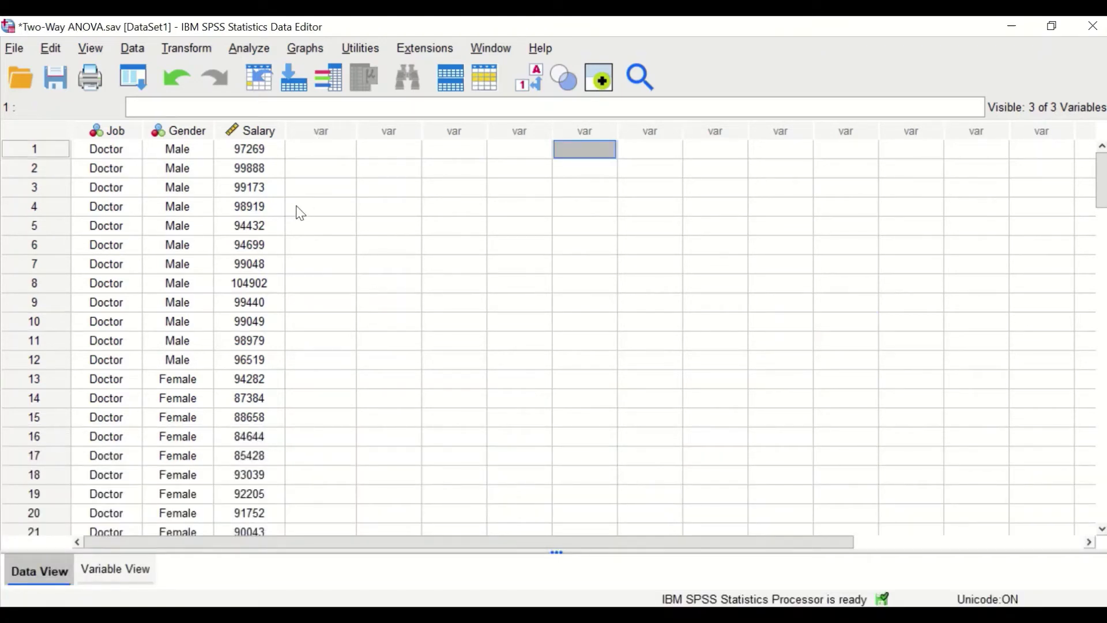
Step: Start a General Linear Model Univariate analysis and assign Job and Gender as its fixed factors
left_click(254, 50)
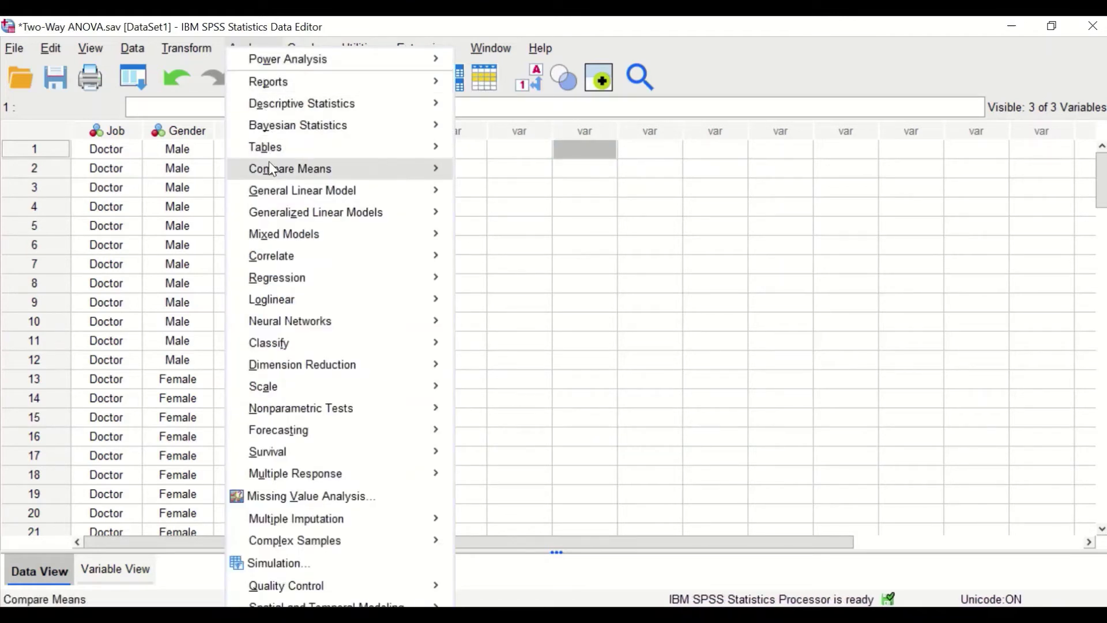
mouse_move(274, 190)
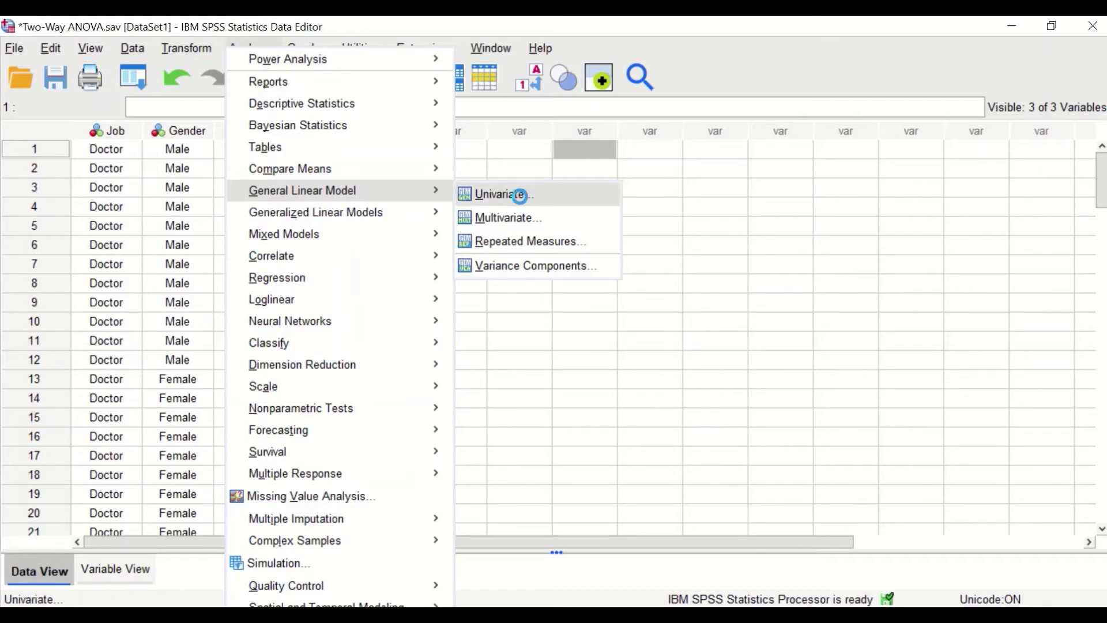
left_click(514, 194)
left_click_drag(599, 154, 478, 122)
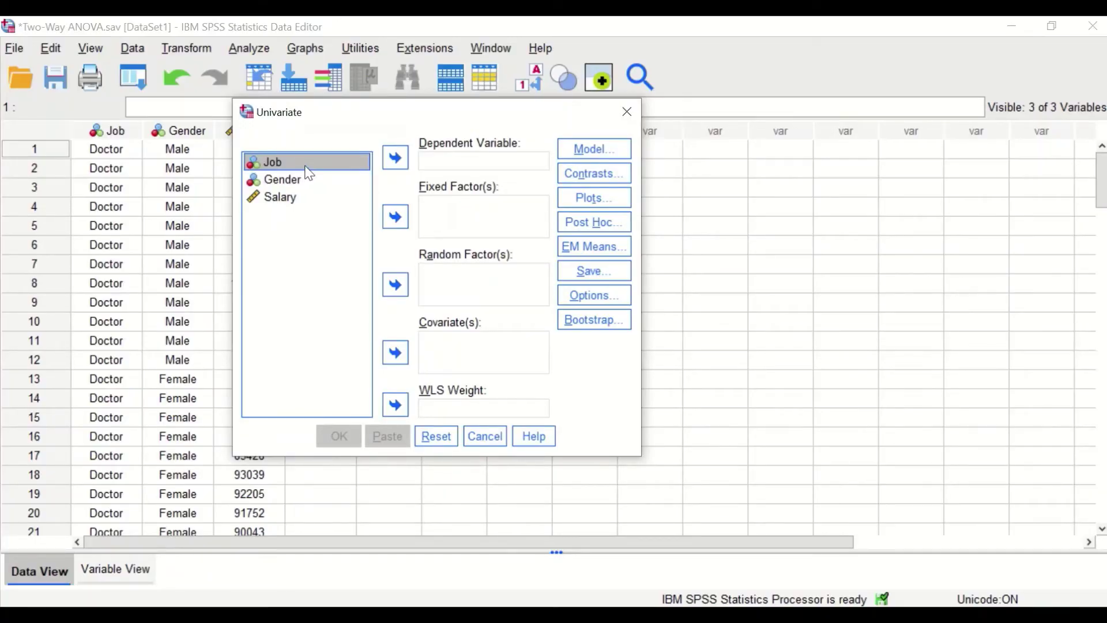
left_click_drag(312, 169, 449, 212)
left_click_drag(288, 164, 449, 224)
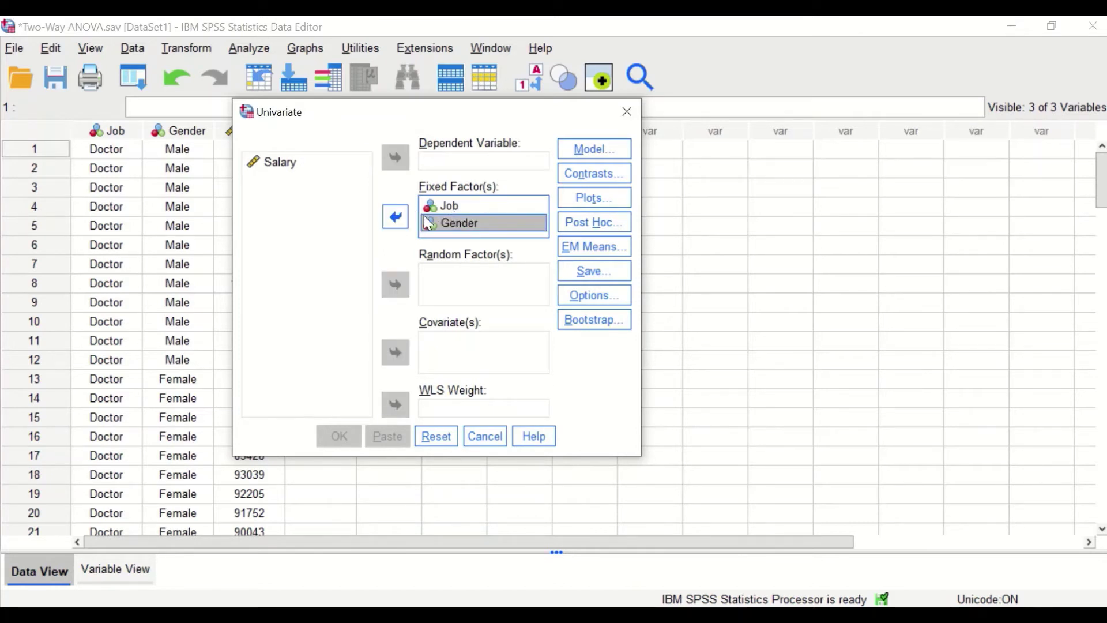
Step: Assign Salary as the dependent variable of the Univariate analysis
left_click(288, 164)
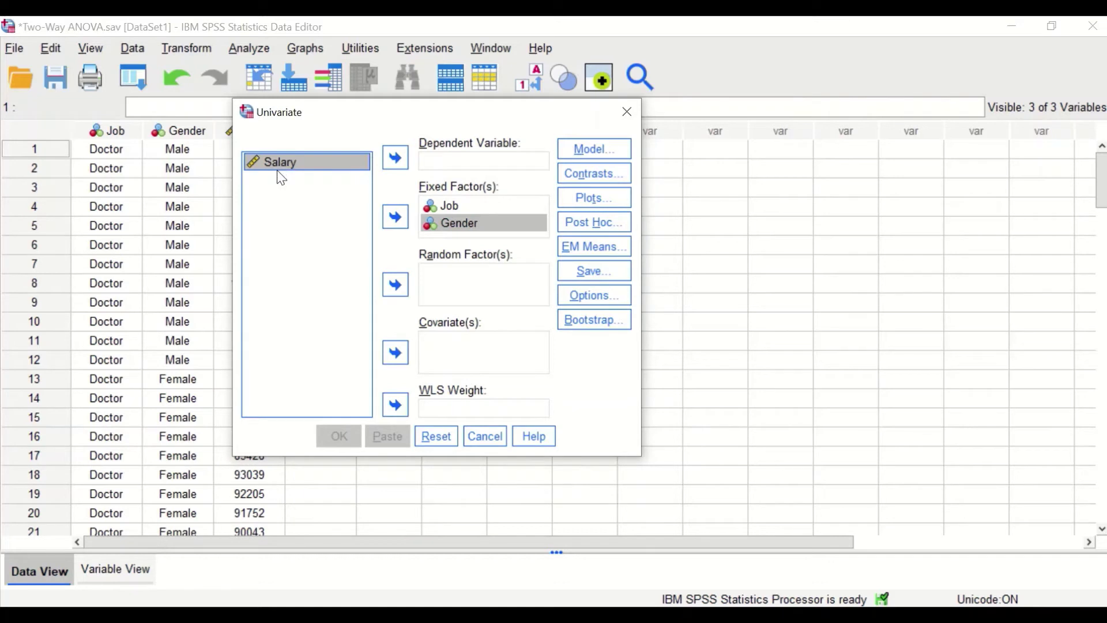
left_click_drag(273, 161, 433, 158)
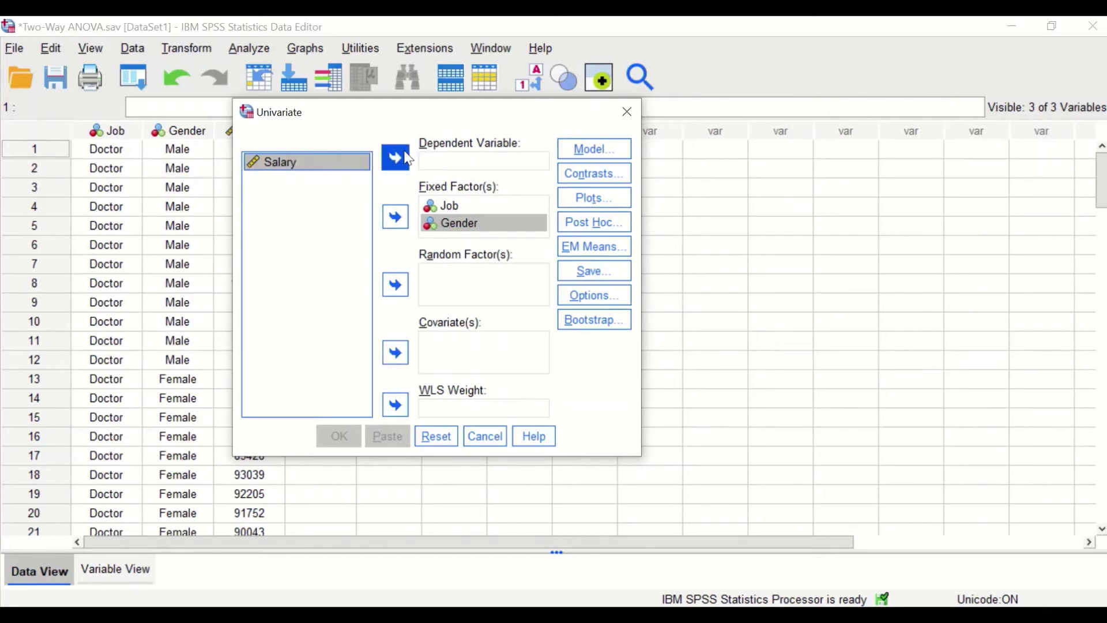
left_click_drag(311, 161, 484, 156)
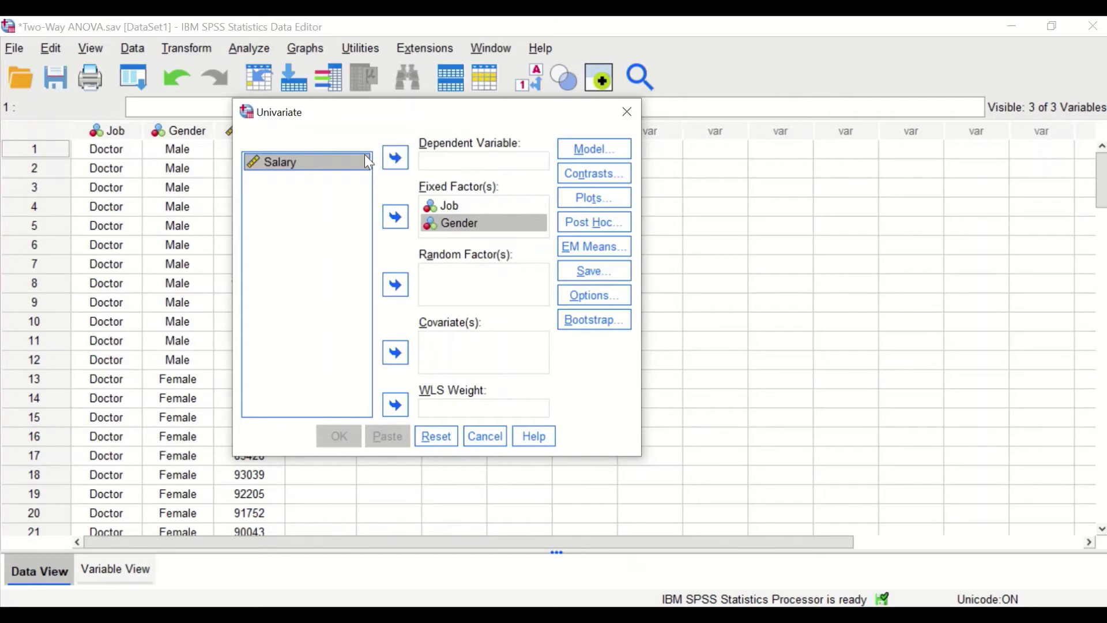
left_click(395, 157)
Step: Add two separate profile plots, one with Job and one with Gender on the horizontal axis
left_click(594, 197)
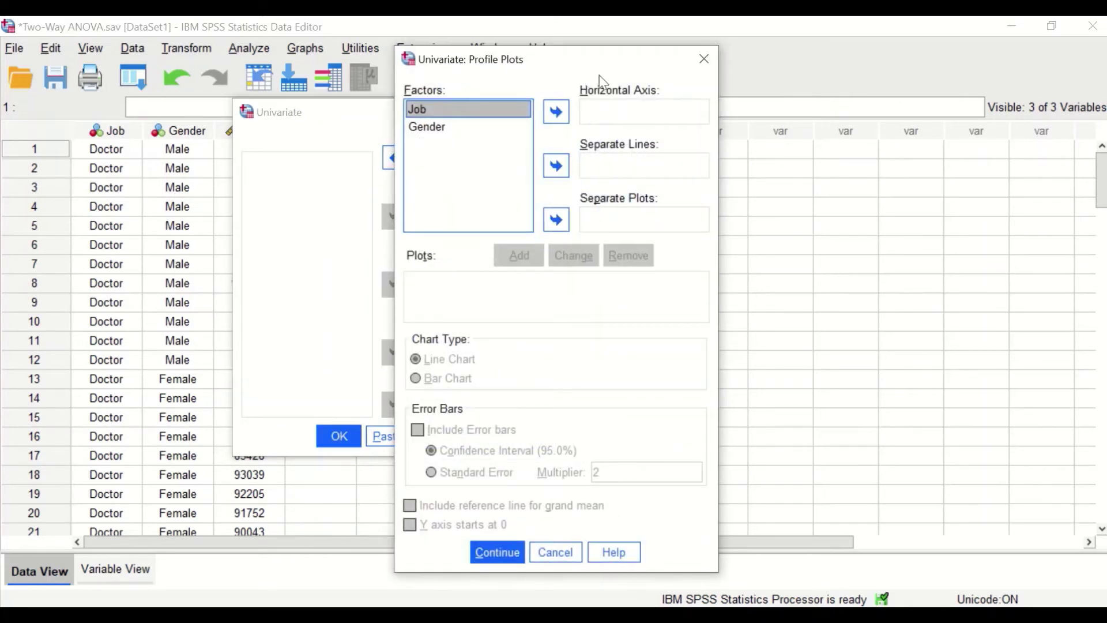
left_click_drag(613, 57, 472, 56)
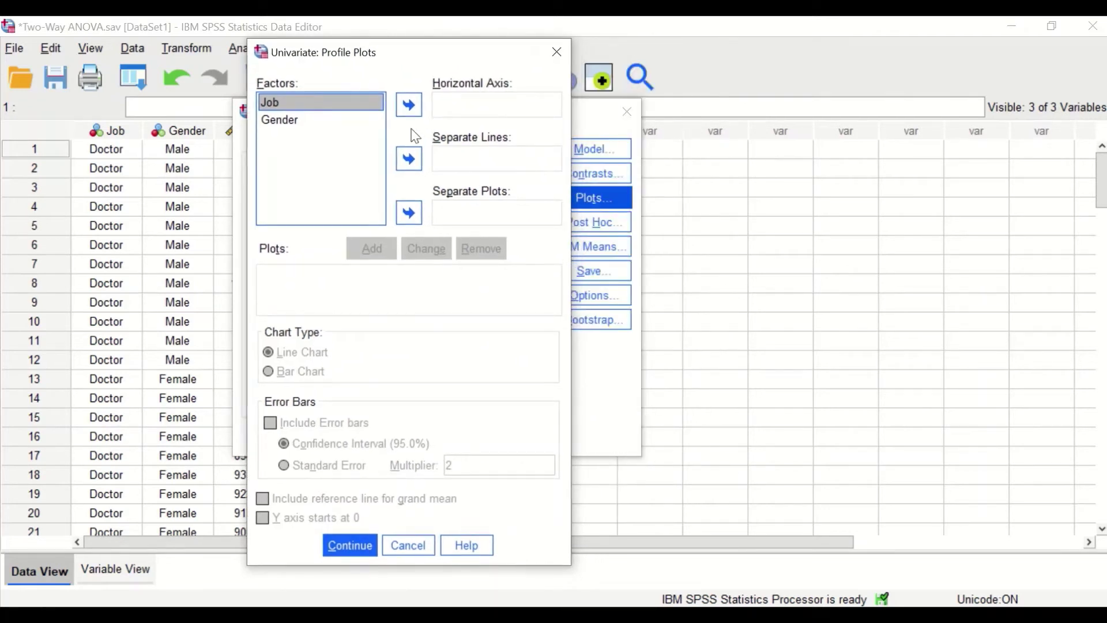
left_click_drag(351, 102, 449, 115)
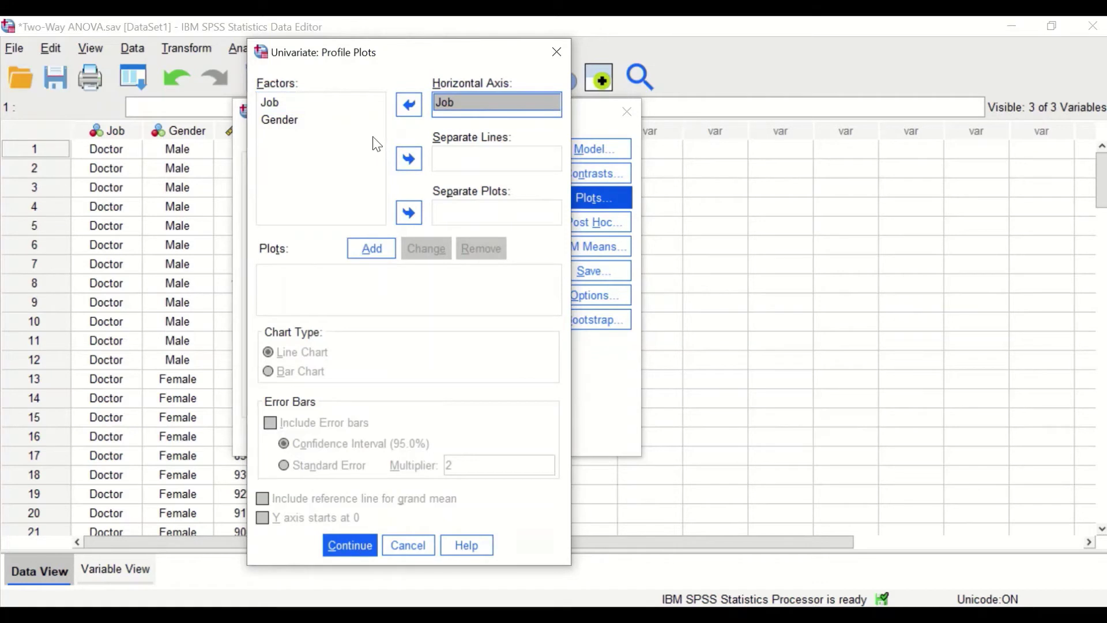
left_click(389, 246)
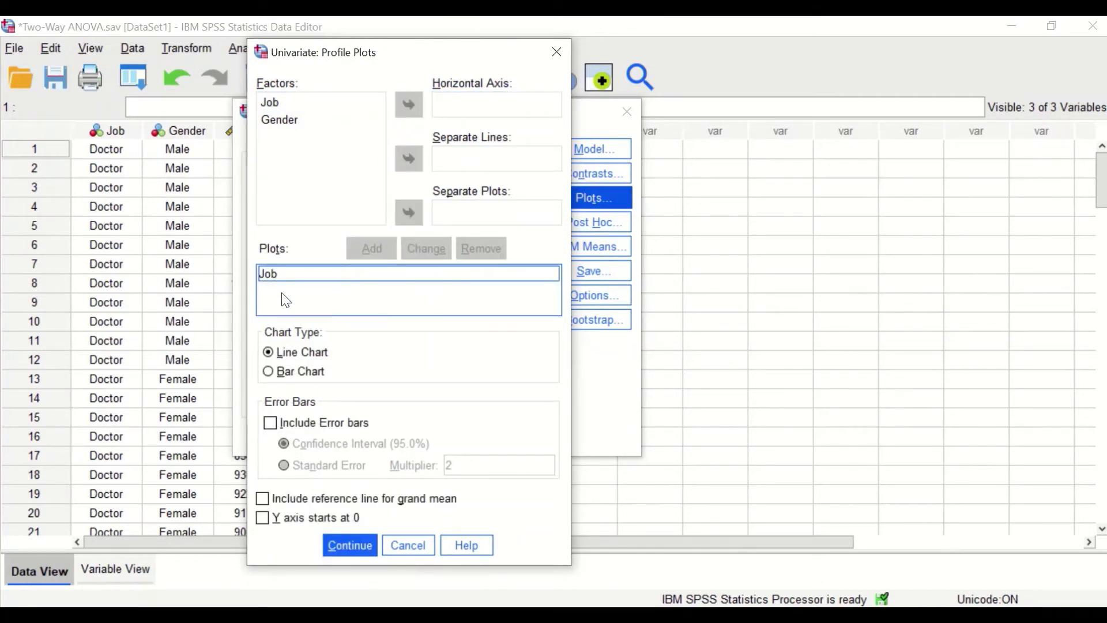
left_click(283, 119)
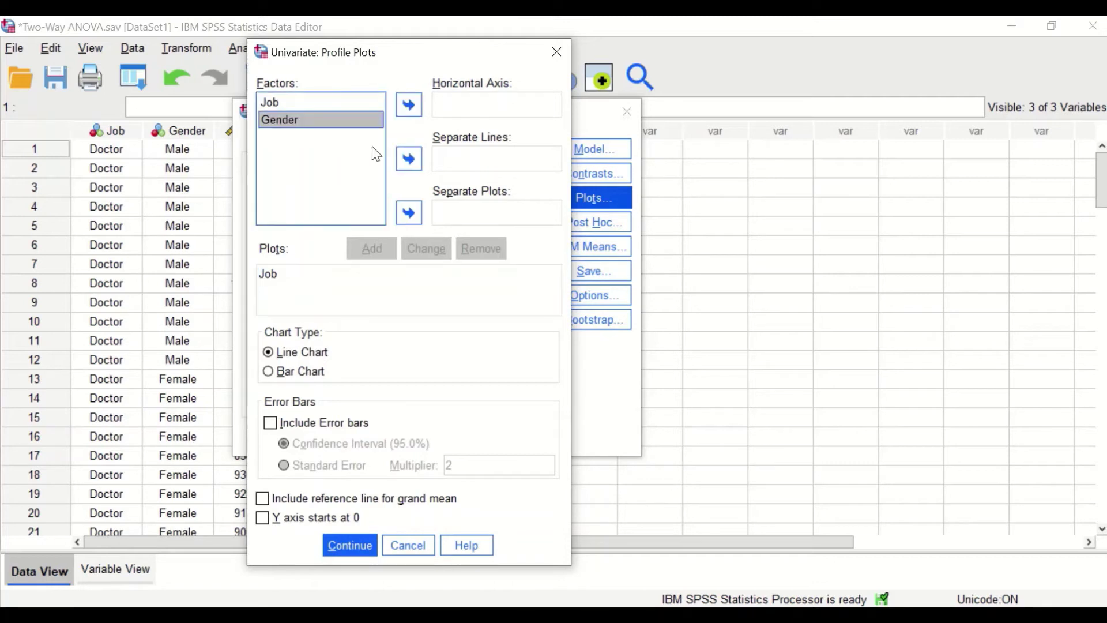
left_click(409, 104)
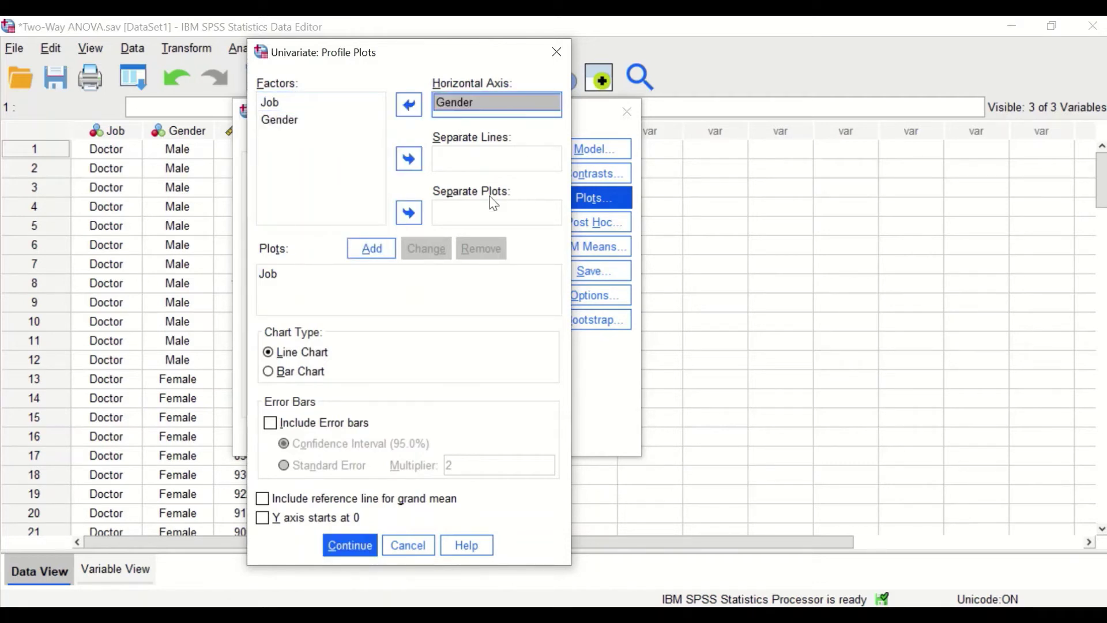
left_click(369, 250)
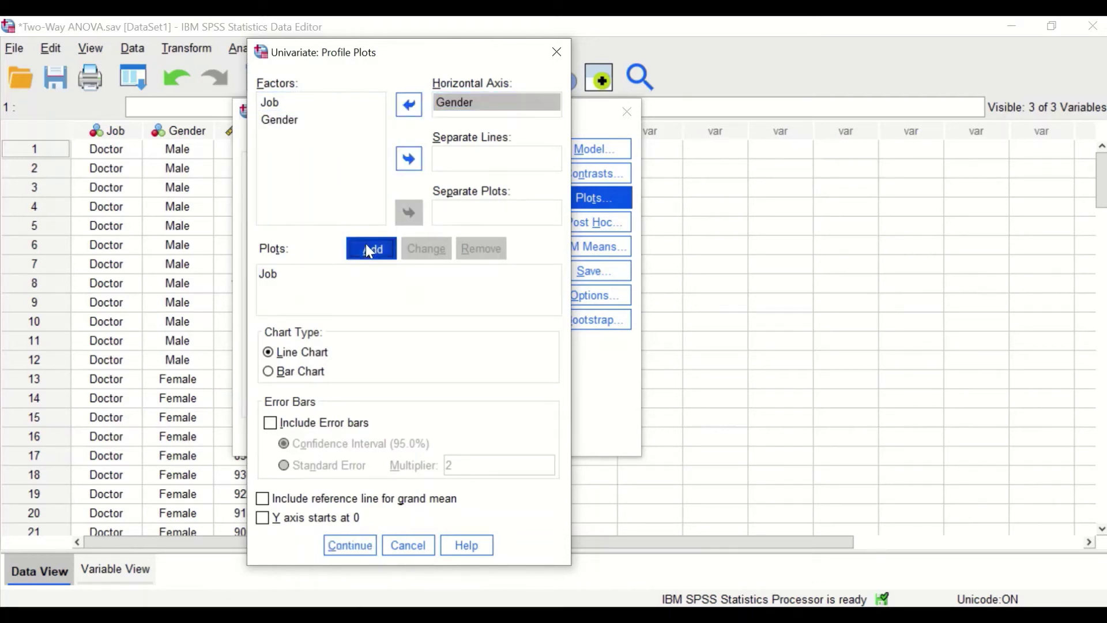
Step: Add a Job*Gender profile plot with Job on the horizontal axis and Gender as separate lines, and accept the plots
left_click(278, 103)
left_click(409, 105)
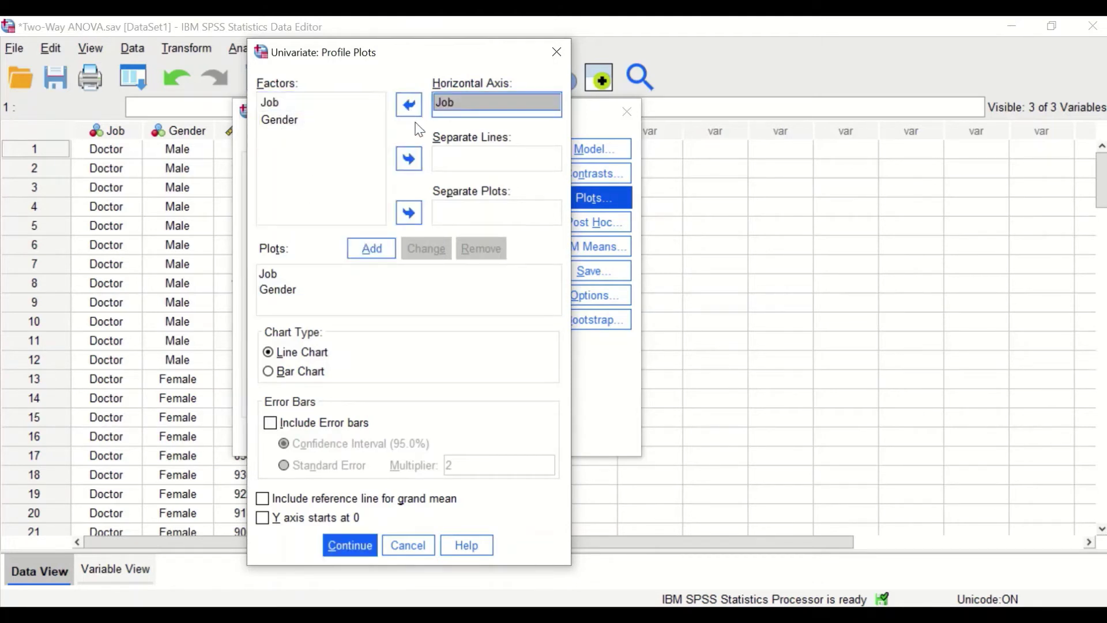
left_click(277, 119)
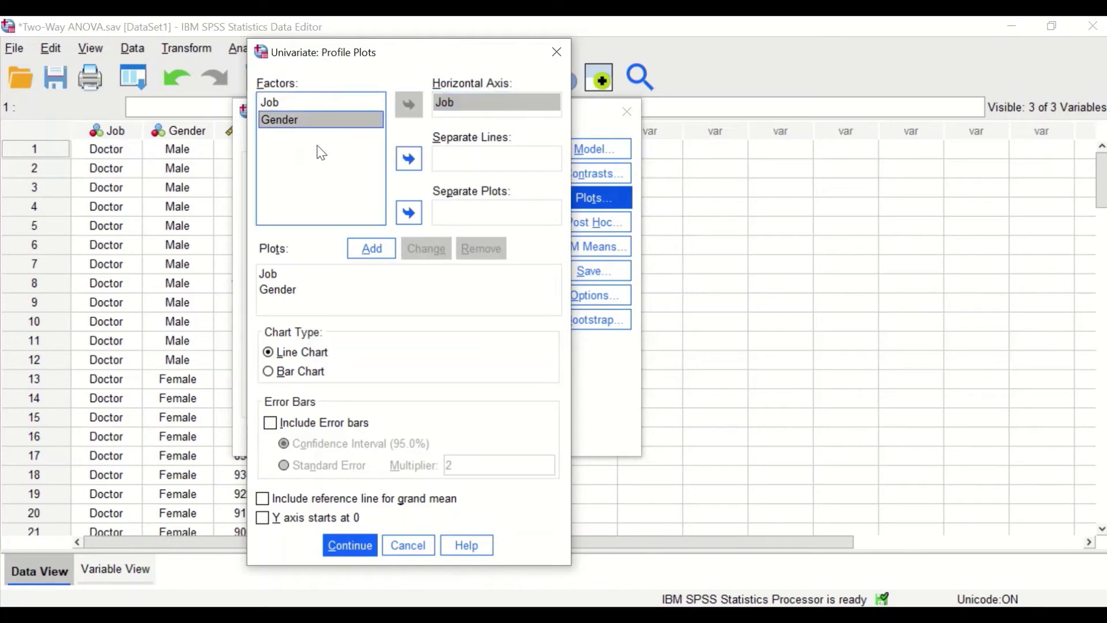
left_click(405, 160)
left_click(366, 248)
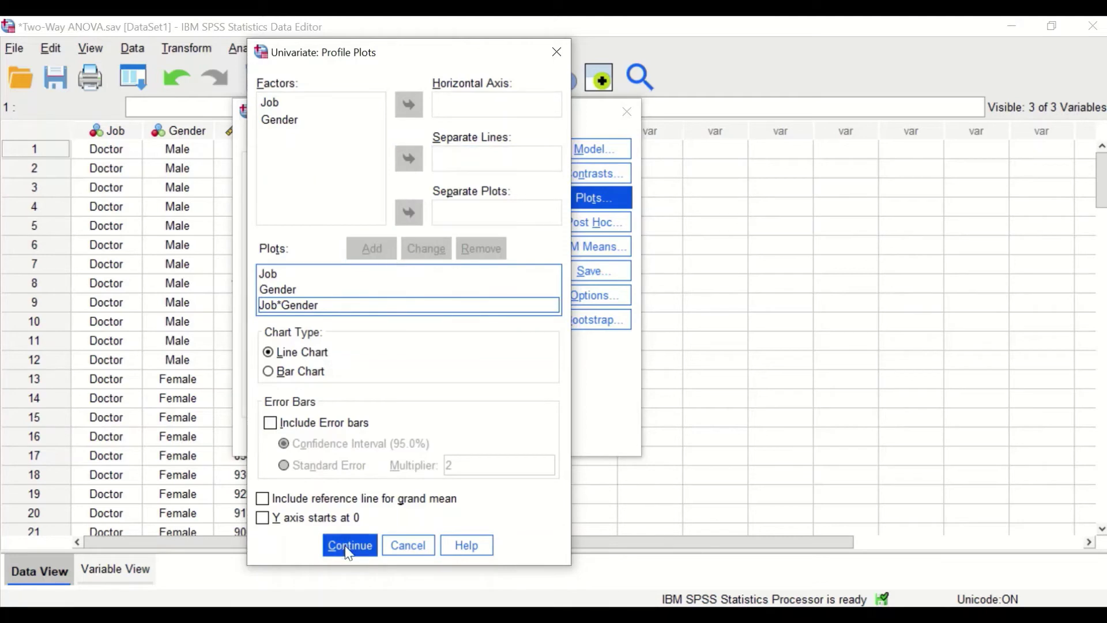
left_click(349, 544)
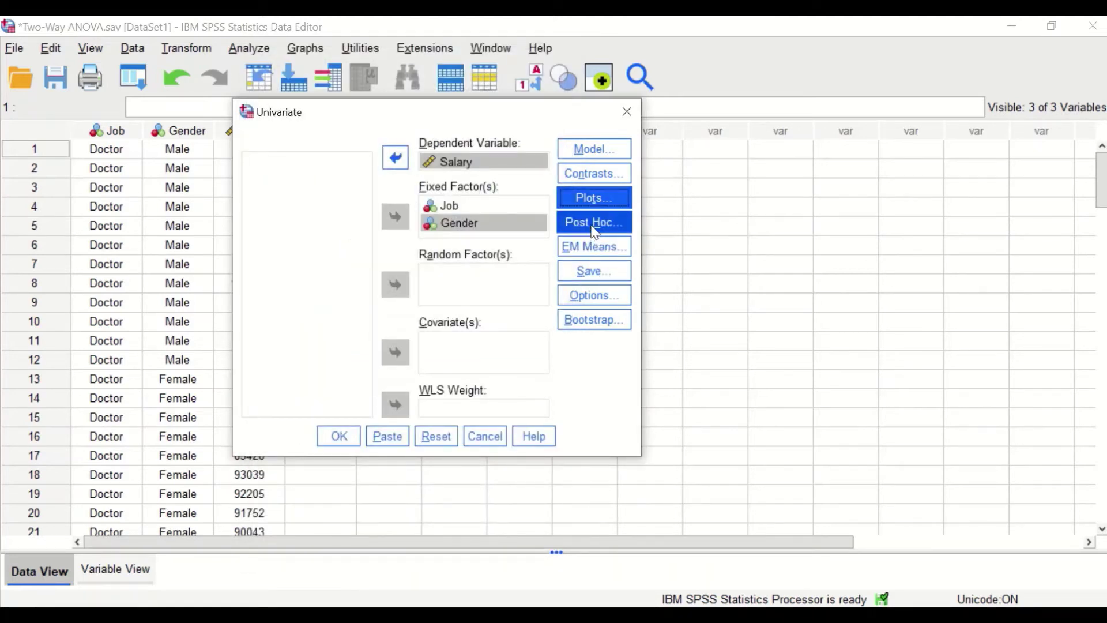
Step: Request Tukey post hoc tests for the Job factor
left_click(594, 230)
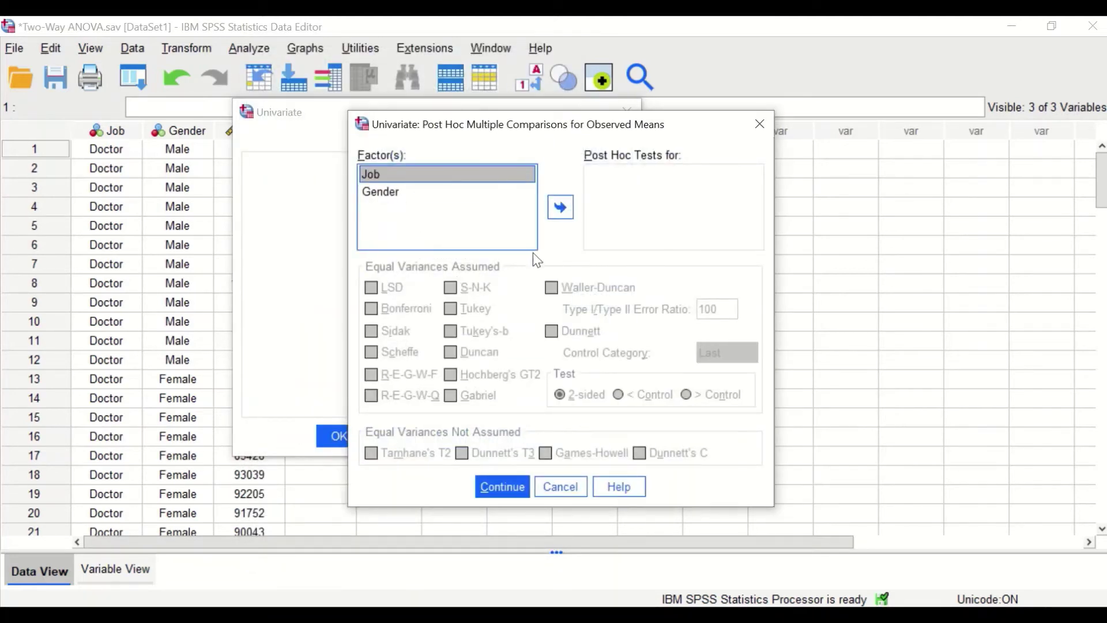
left_click_drag(551, 128, 447, 109)
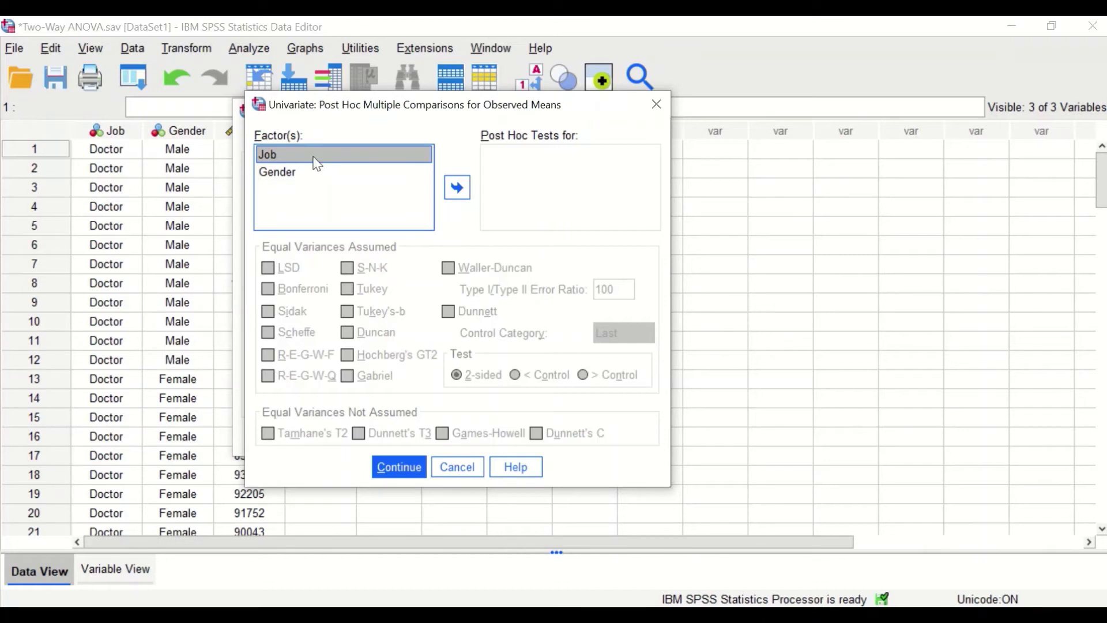
left_click(456, 186)
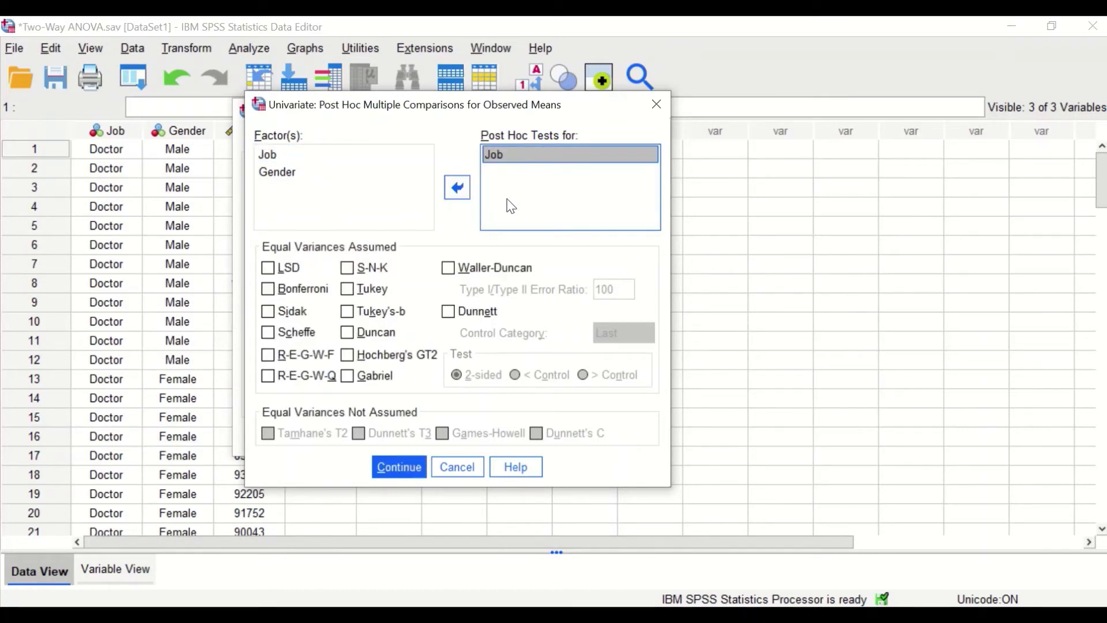
left_click(348, 290)
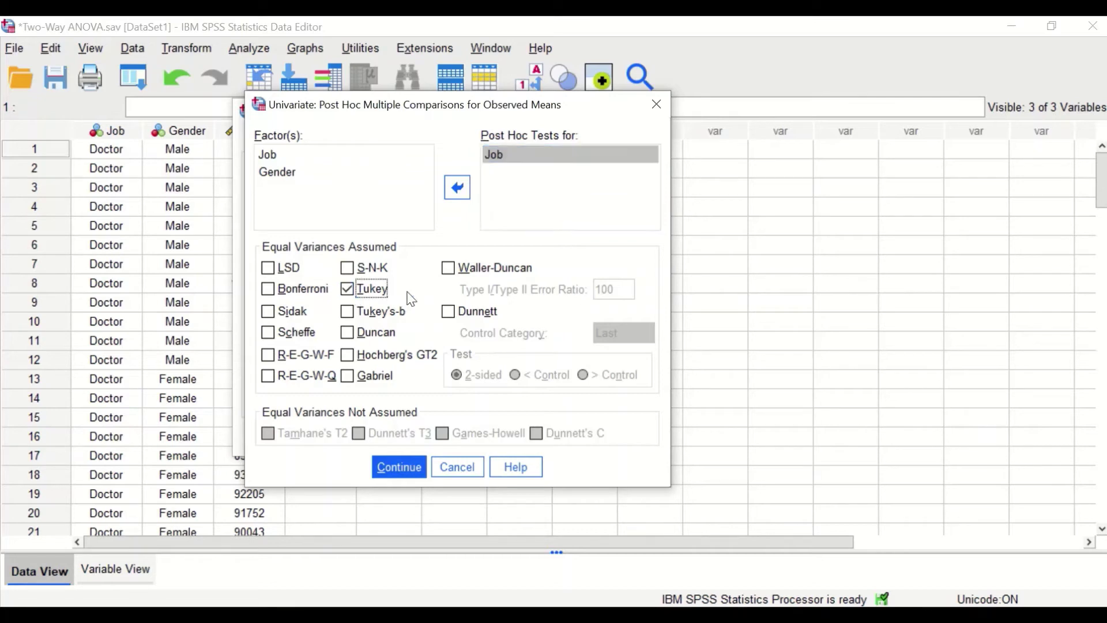
left_click(383, 468)
Step: Display estimated marginal means for OVERALL, Job, Gender and Job*Gender, comparing main effects with the LSD(none) adjustment
left_click(608, 255)
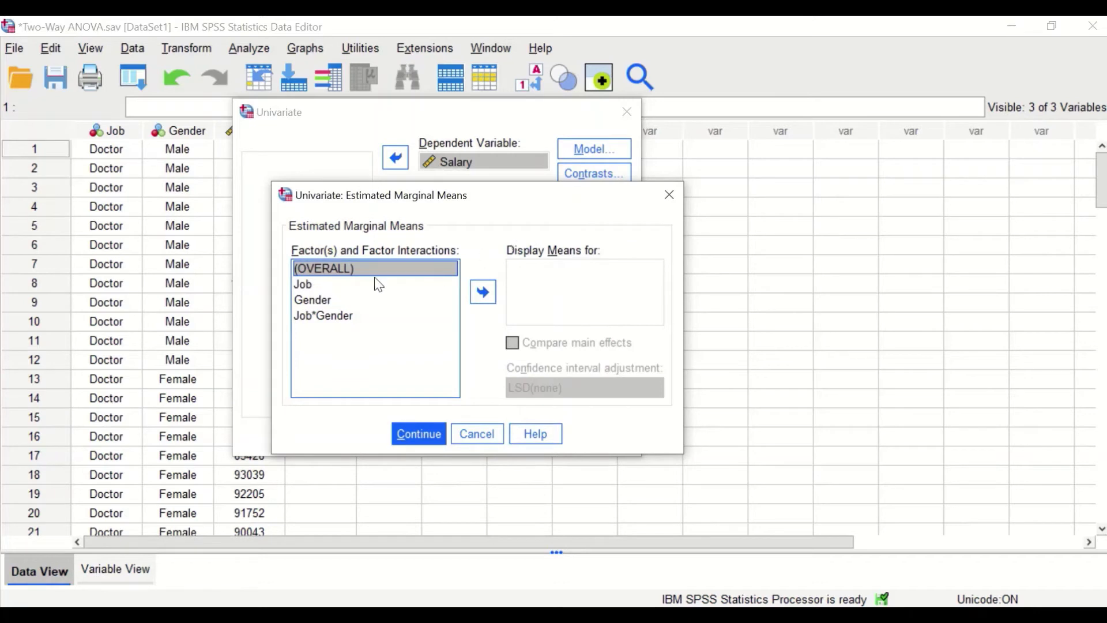
left_click_drag(340, 268, 314, 303)
left_click(483, 291)
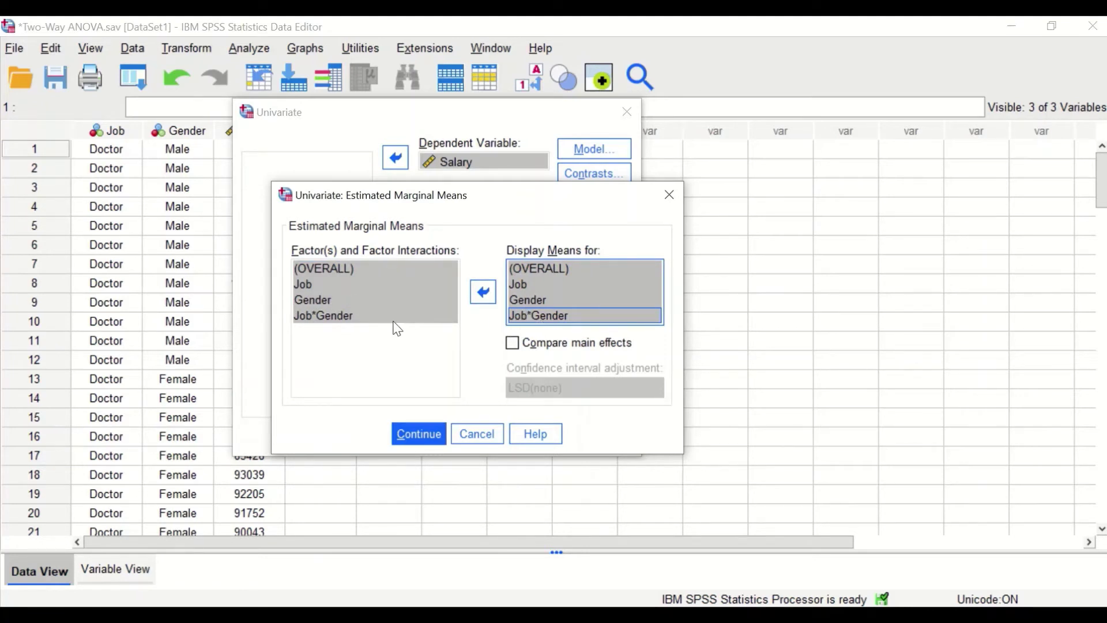
left_click(539, 345)
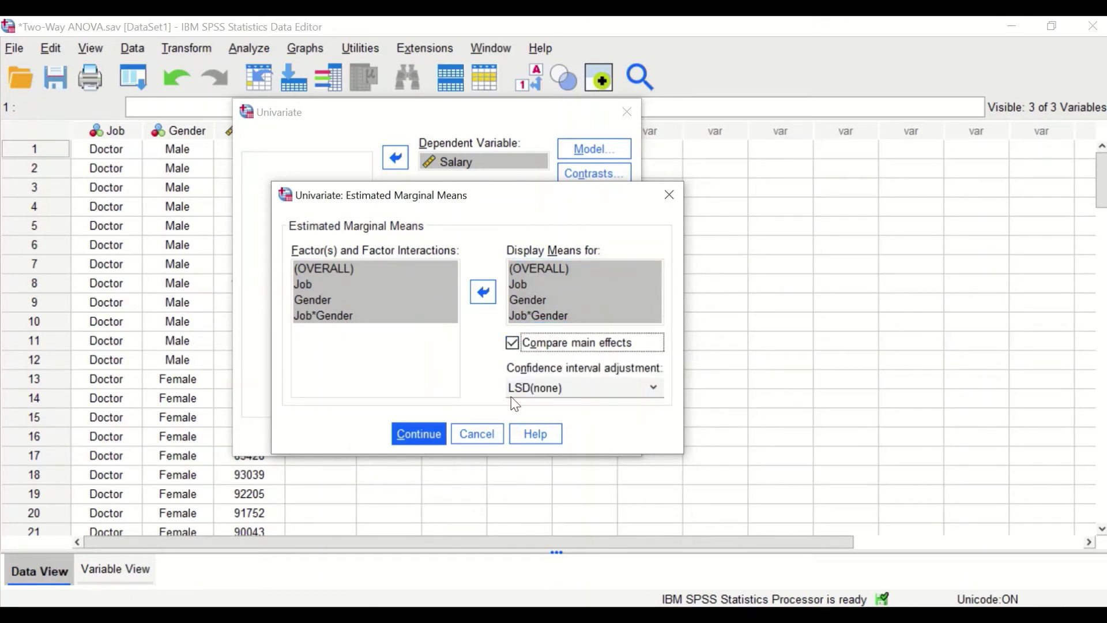
left_click(419, 434)
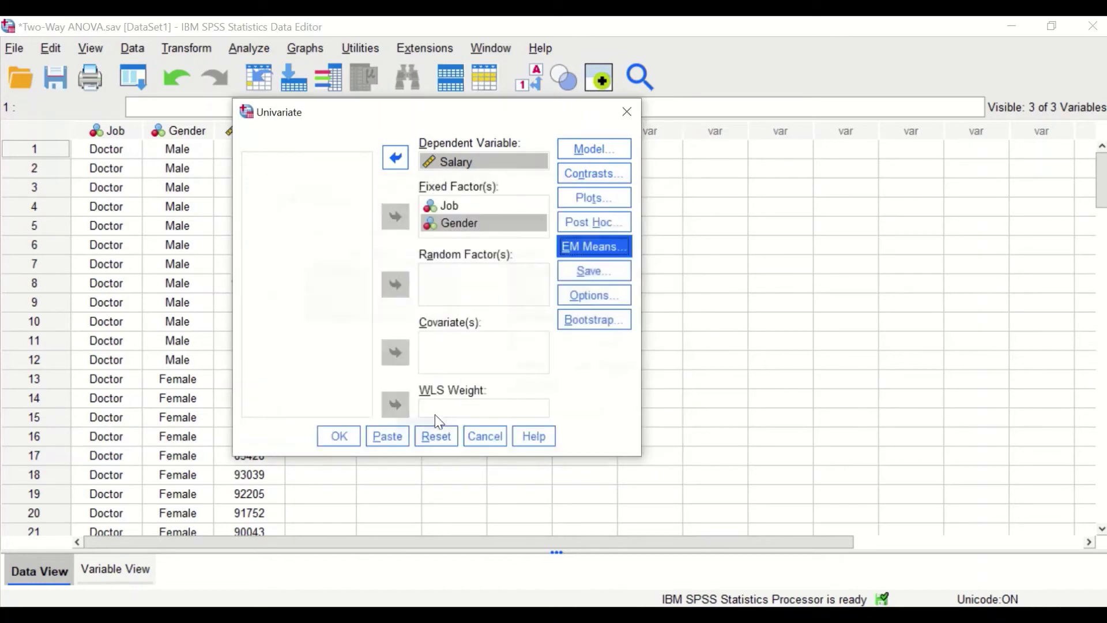
Step: Set the analysis to save unstandardized predicted values
left_click(583, 278)
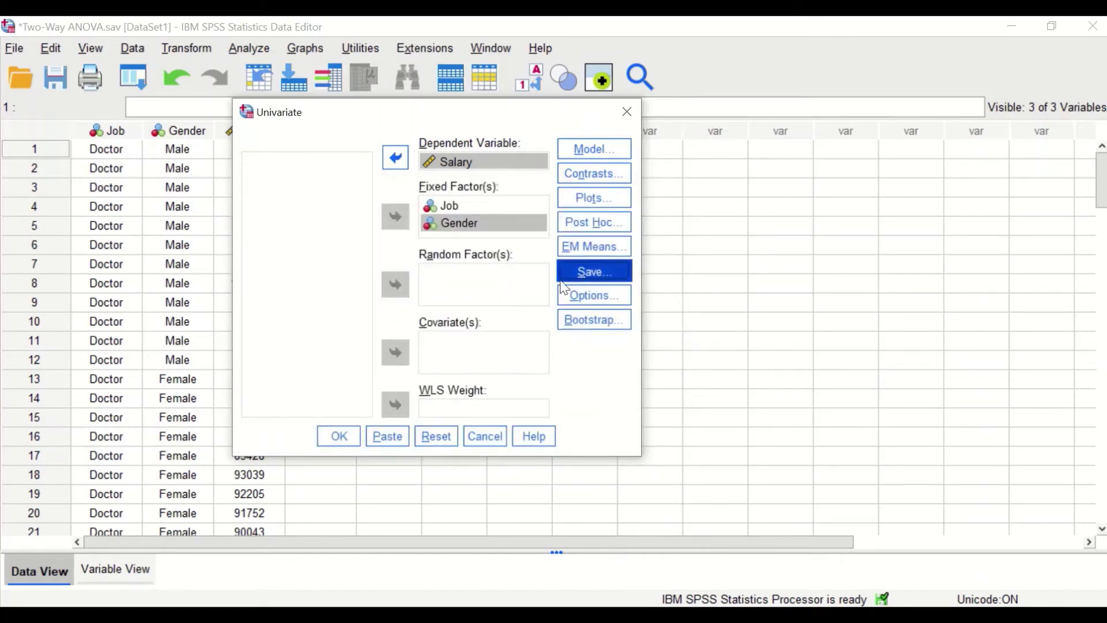
left_click(429, 112)
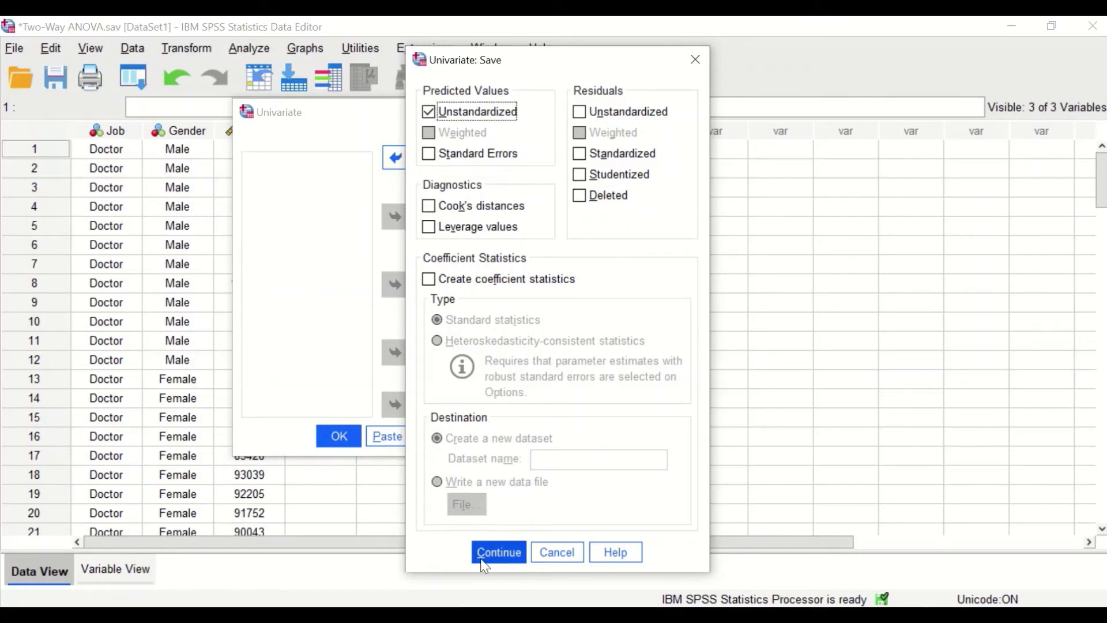
left_click(497, 548)
Step: Enable descriptive statistics, homogeneity tests and estimates of effect size in the analysis options, and run the analysis
left_click(618, 304)
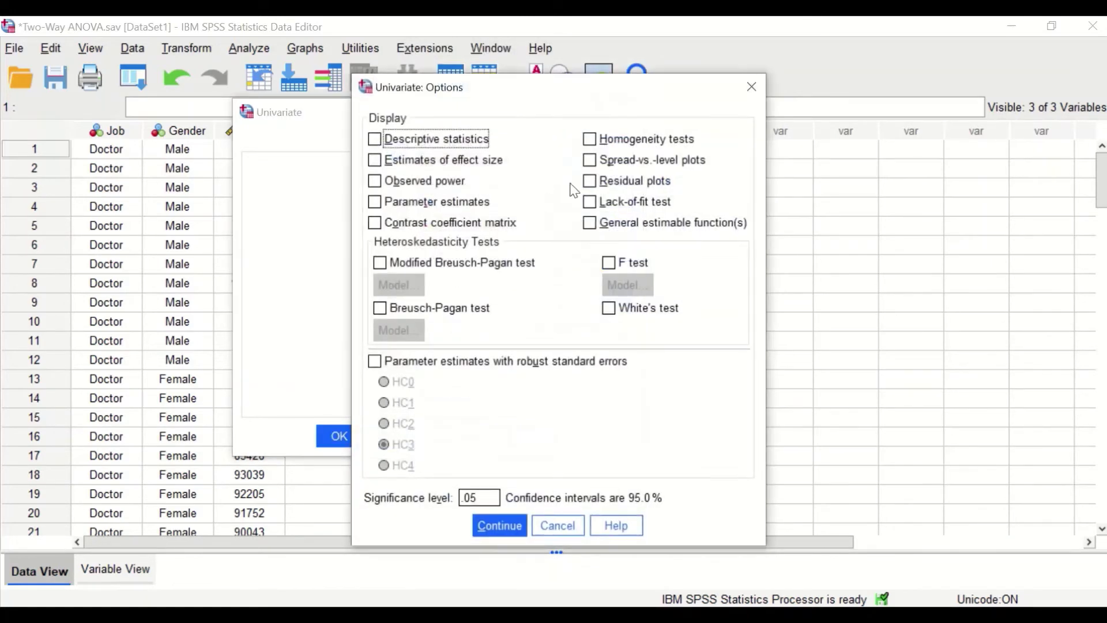
left_click(375, 140)
left_click(588, 139)
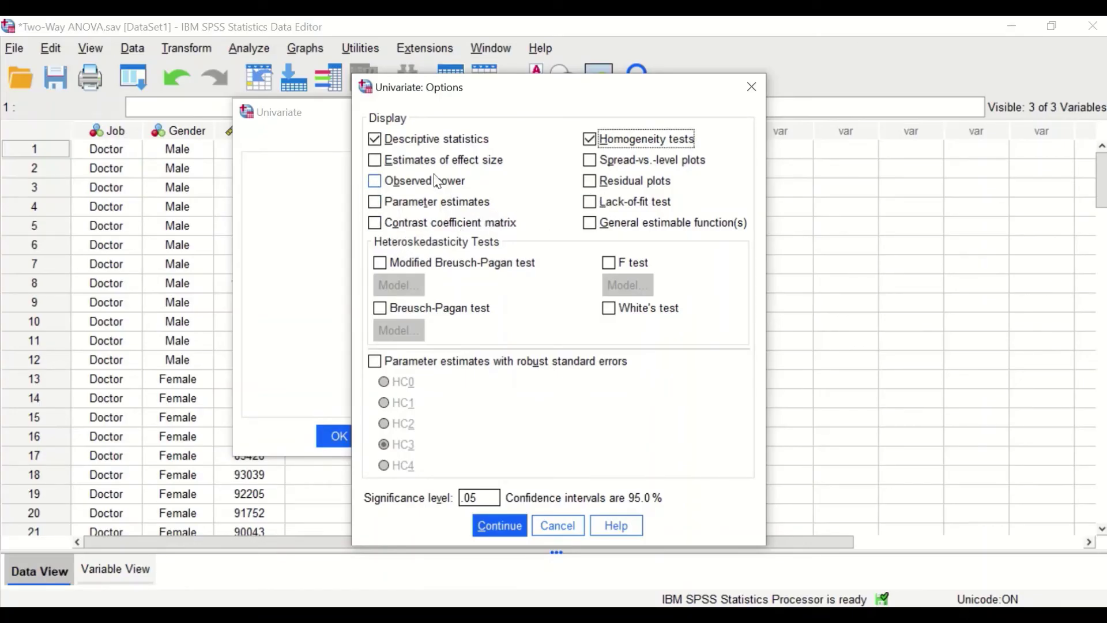
left_click(374, 163)
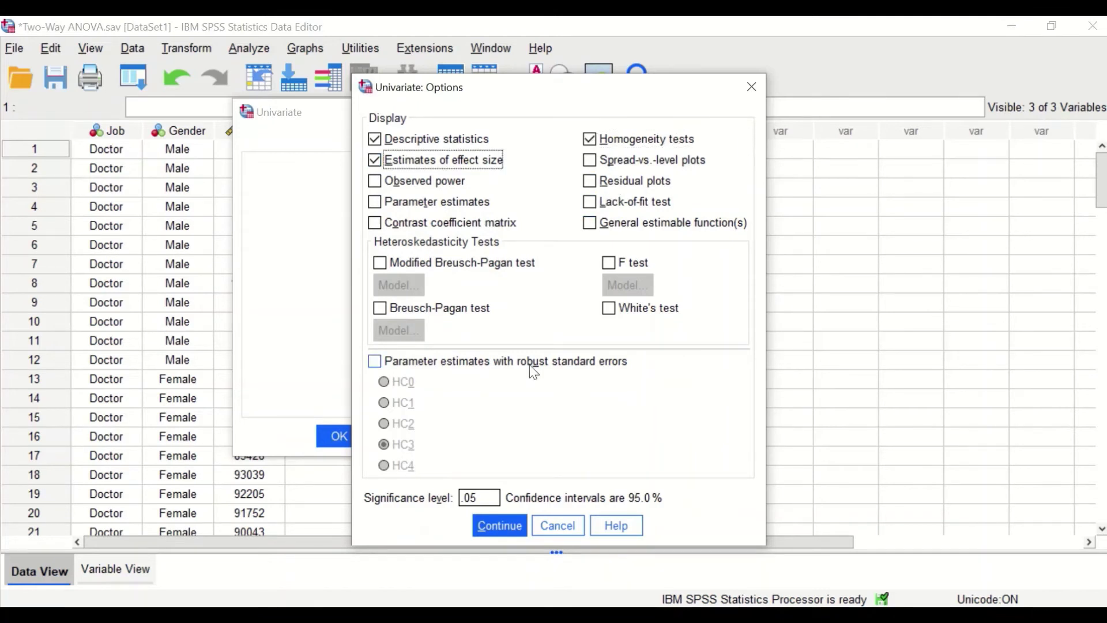
left_click(477, 524)
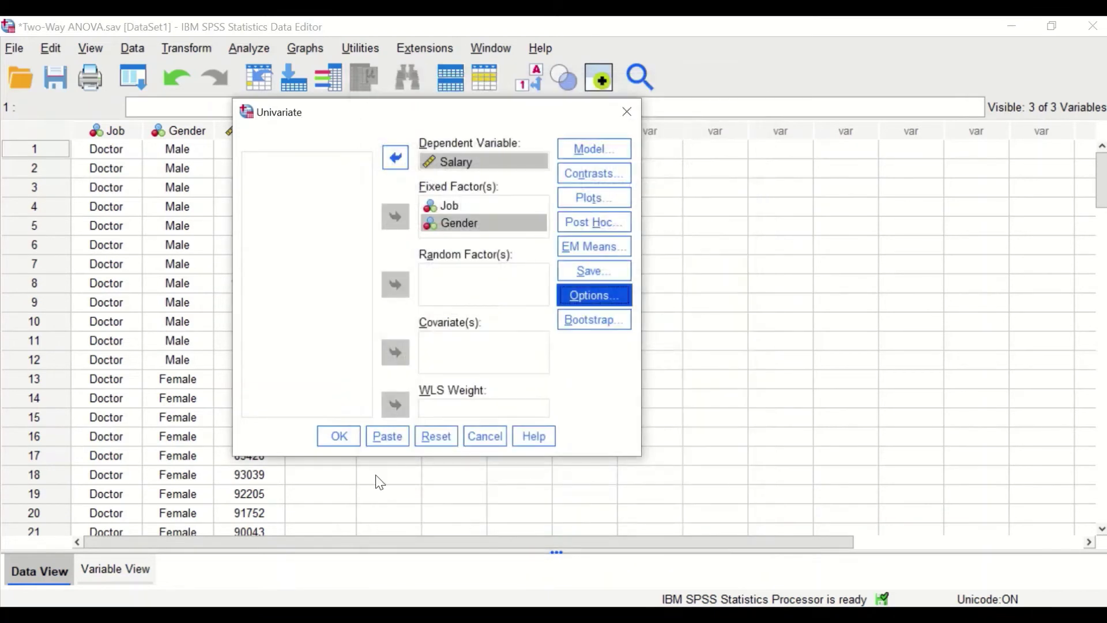
left_click(338, 439)
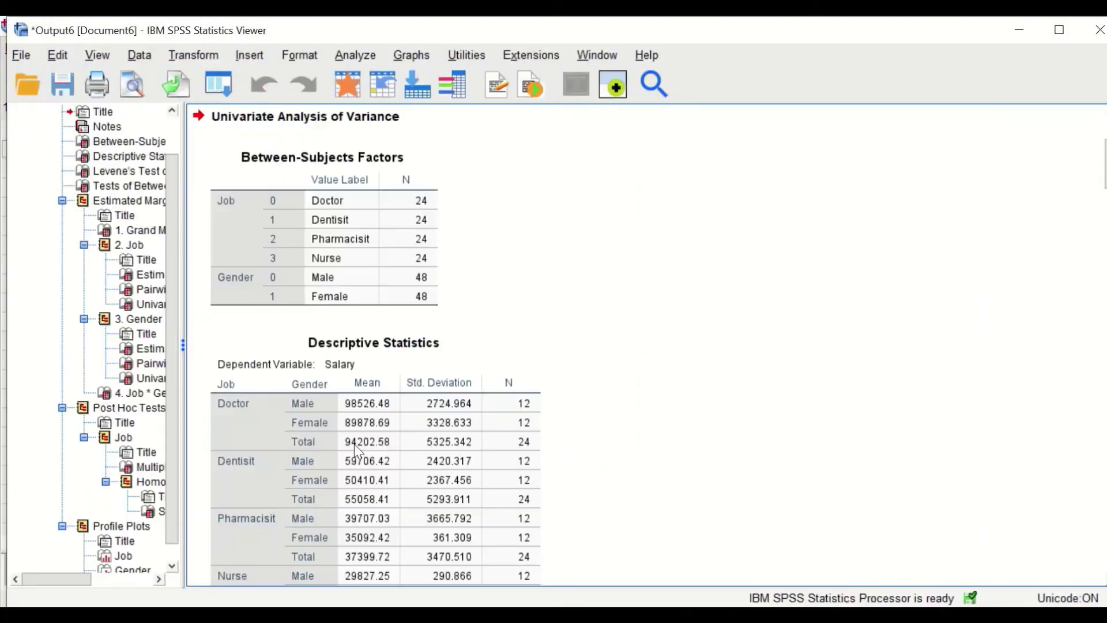
Step: Look through the Univariate output from the descriptive tables to the profile plots, and examine the Between-Subjects Factors table
scroll(614, 265, "down", 3)
scroll(611, 260, "down", 20)
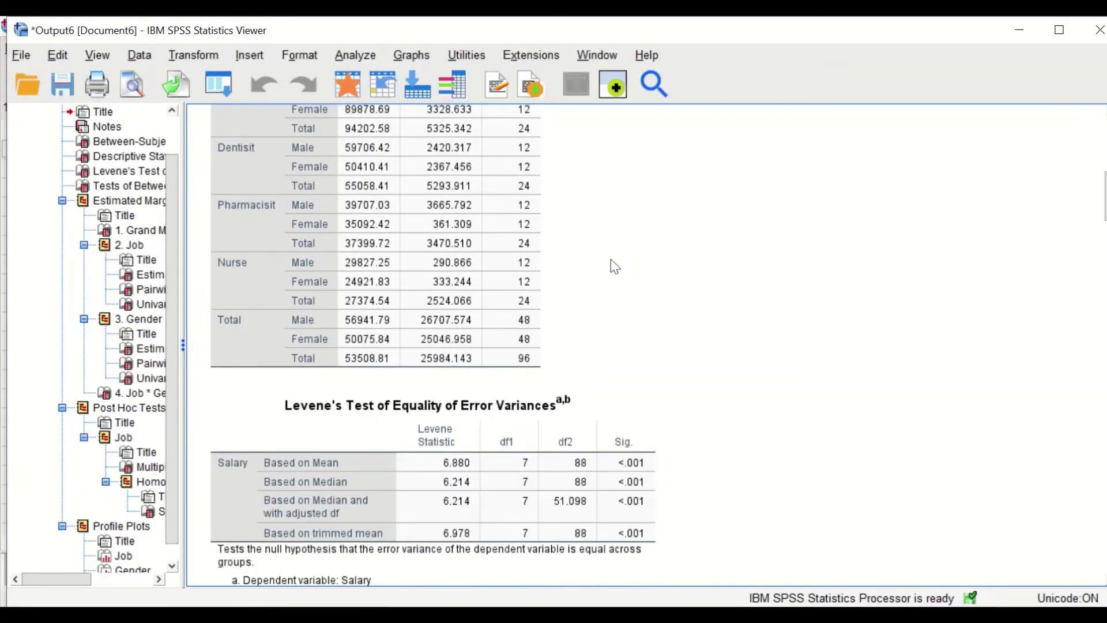
scroll(611, 260, "down", 20)
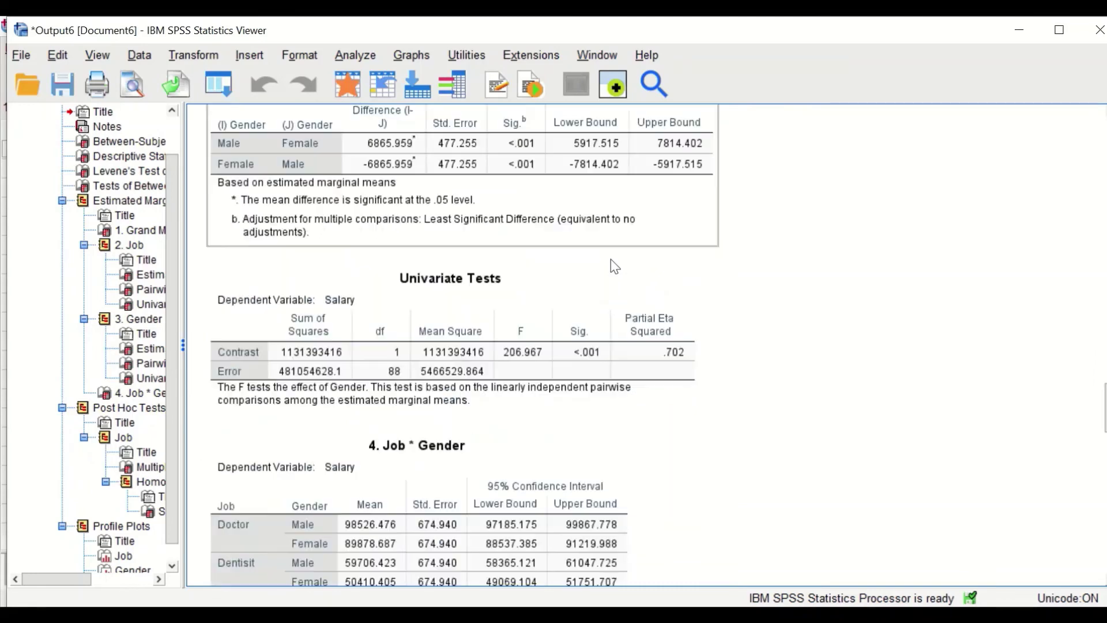
scroll(615, 269, "down", 15)
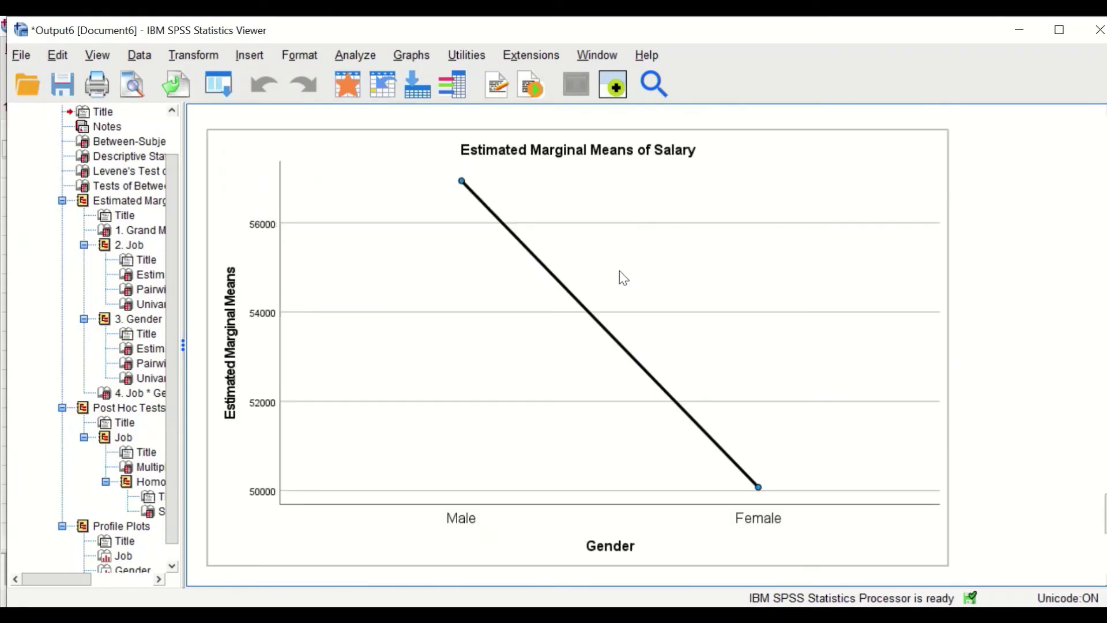
scroll(988, 447, "up", 20)
scroll(893, 223, "up", 20)
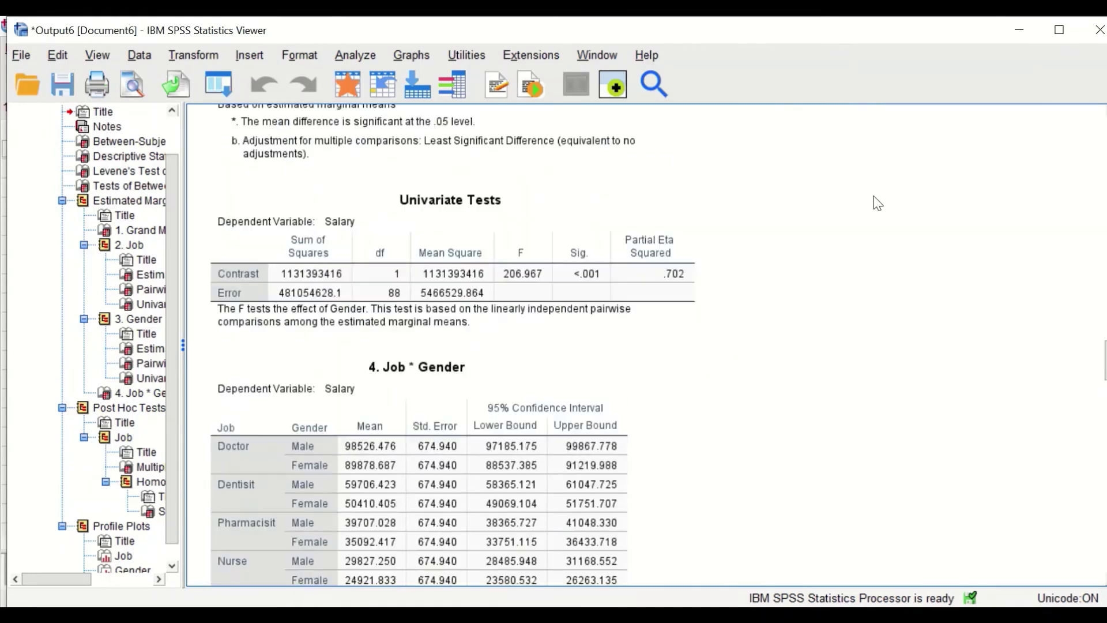
scroll(865, 198, "up", 3)
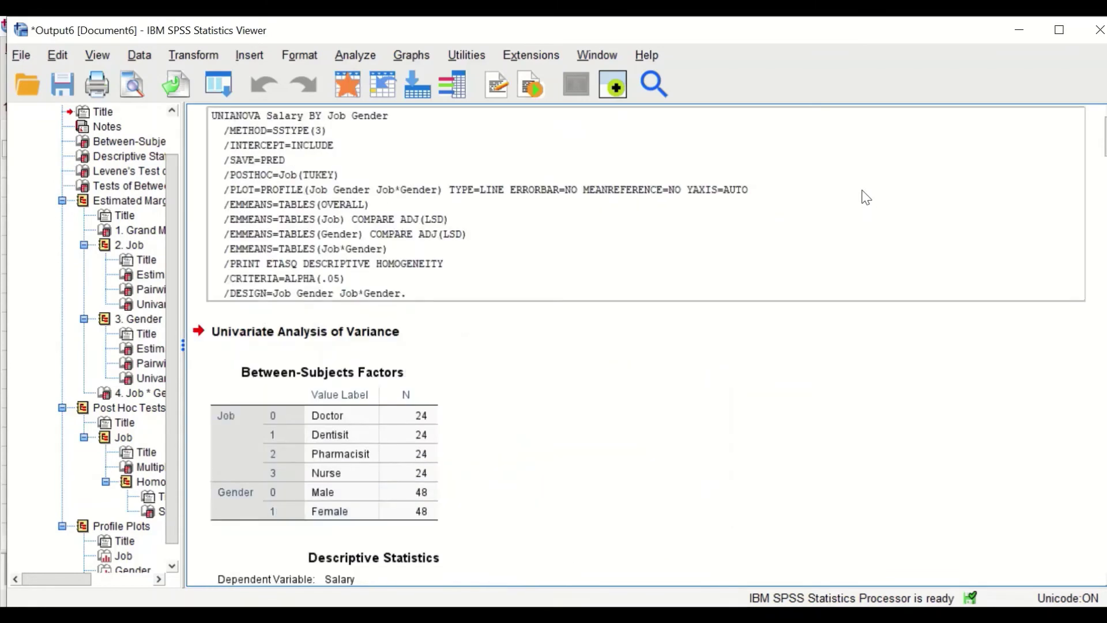
scroll(704, 381, "down", 3)
left_click(272, 278)
left_click(499, 293)
left_click(293, 278)
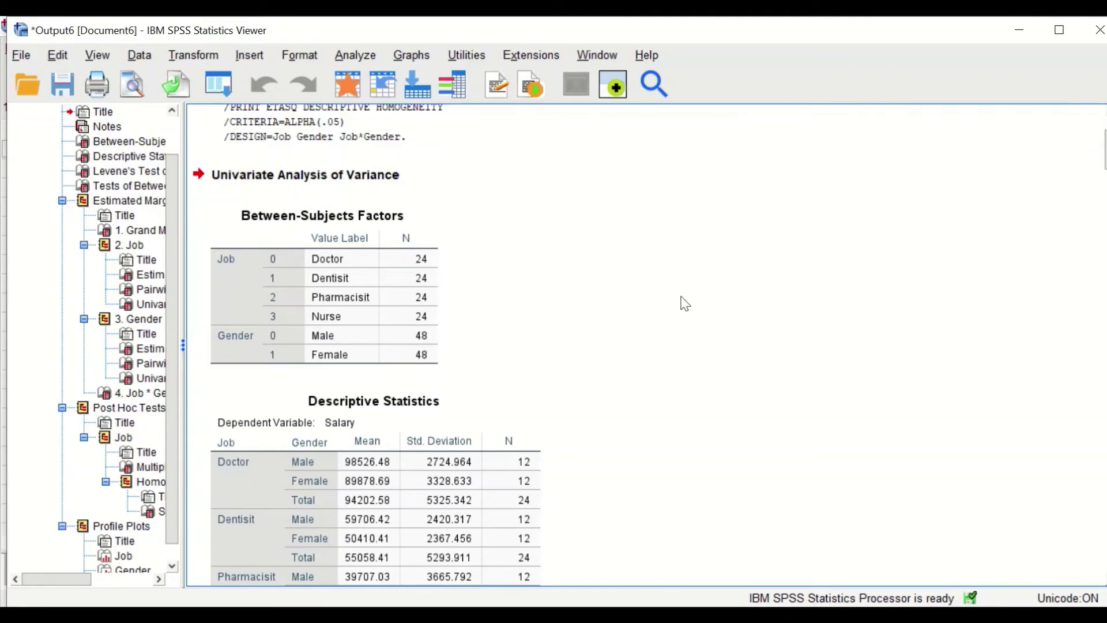
Step: Examine the Descriptive Statistics table of salary by job and gender, and Levene's Test of Equality of Error Variances
scroll(684, 304, "down", 3)
scroll(696, 309, "down", 2)
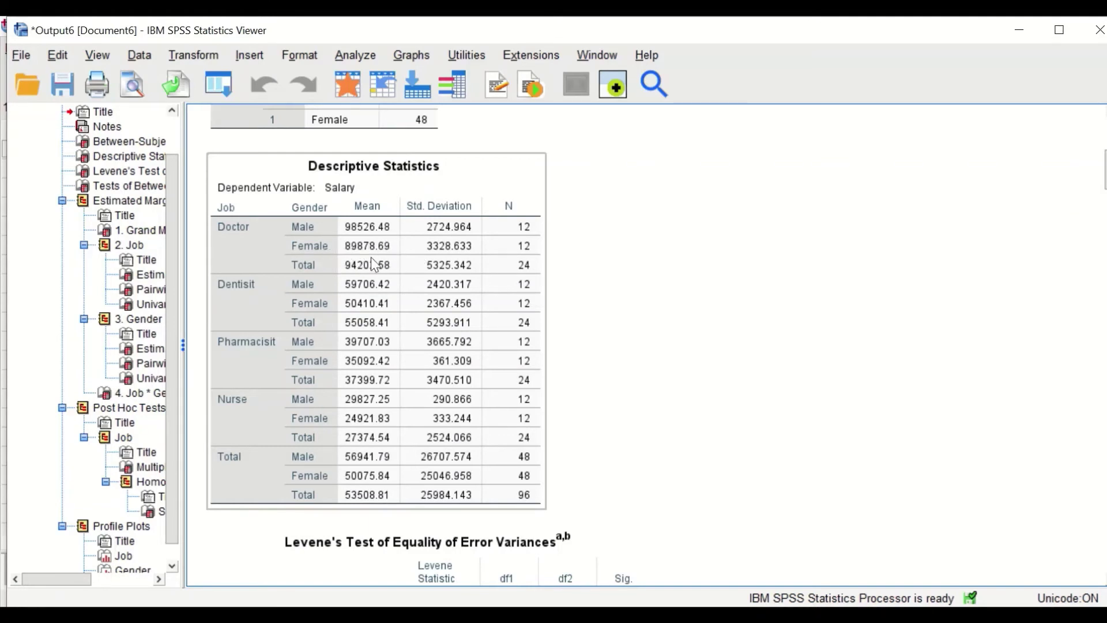
scroll(521, 331, "down", 3)
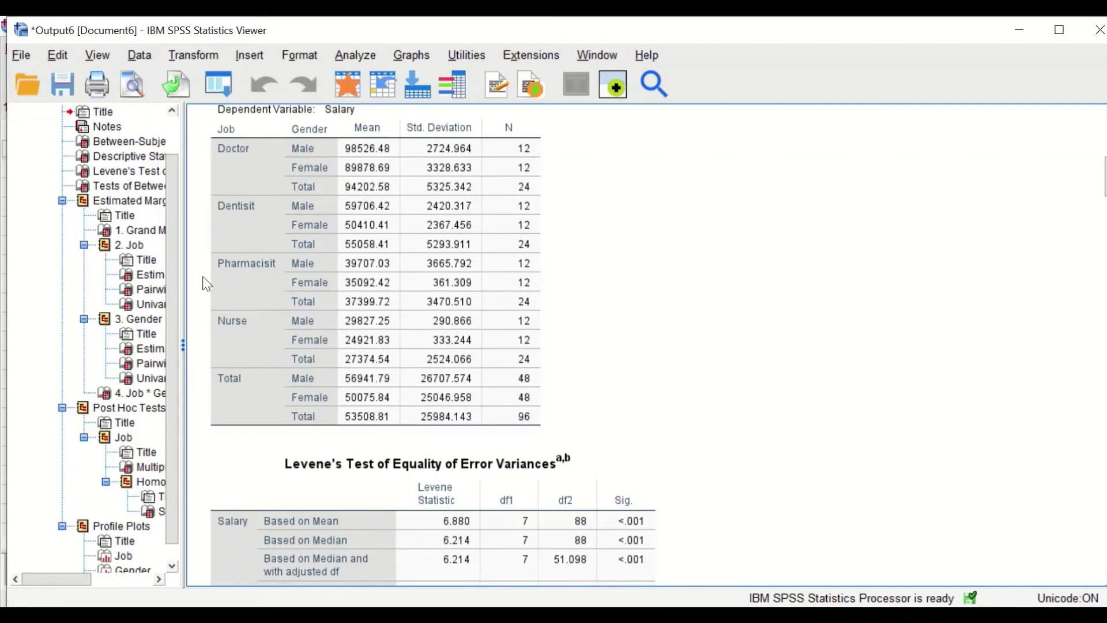
scroll(350, 253, "up", 3)
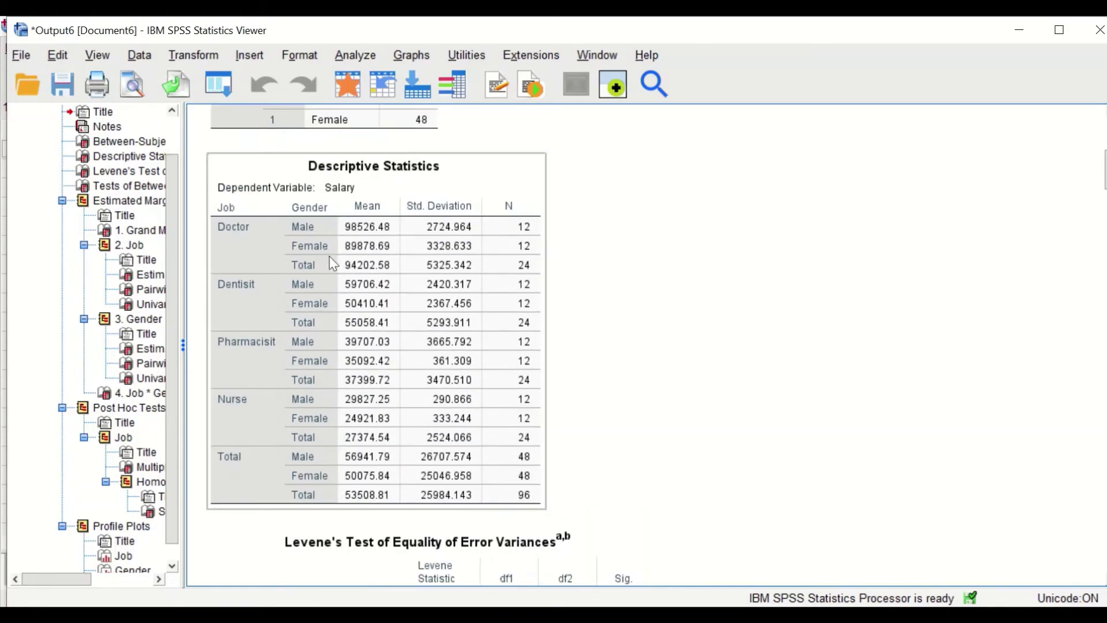
scroll(349, 255, "down", 12)
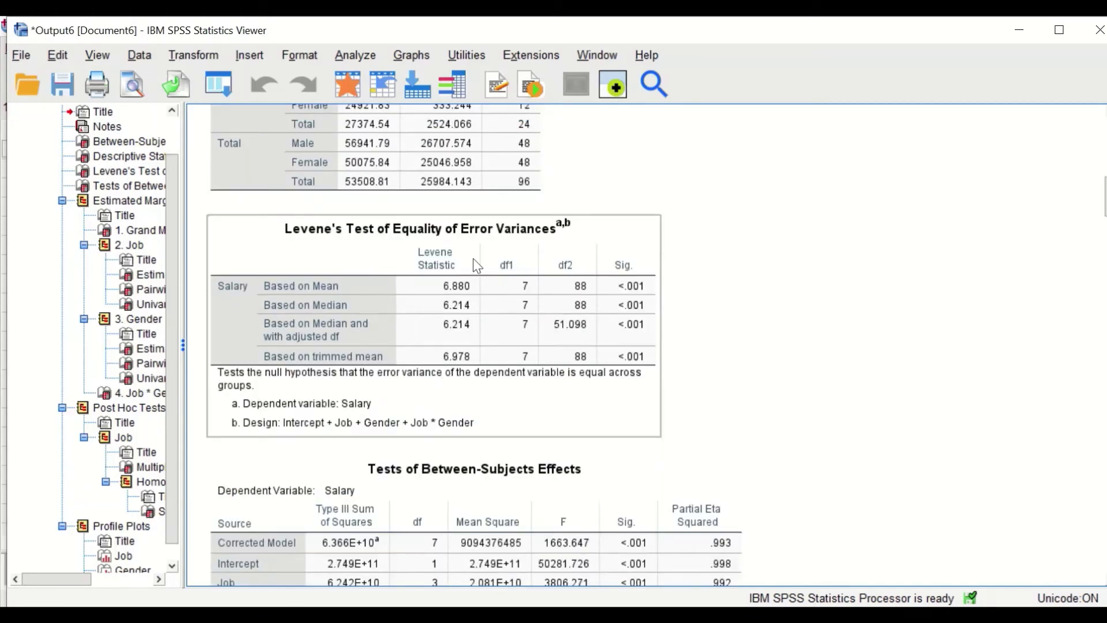
left_click(726, 269)
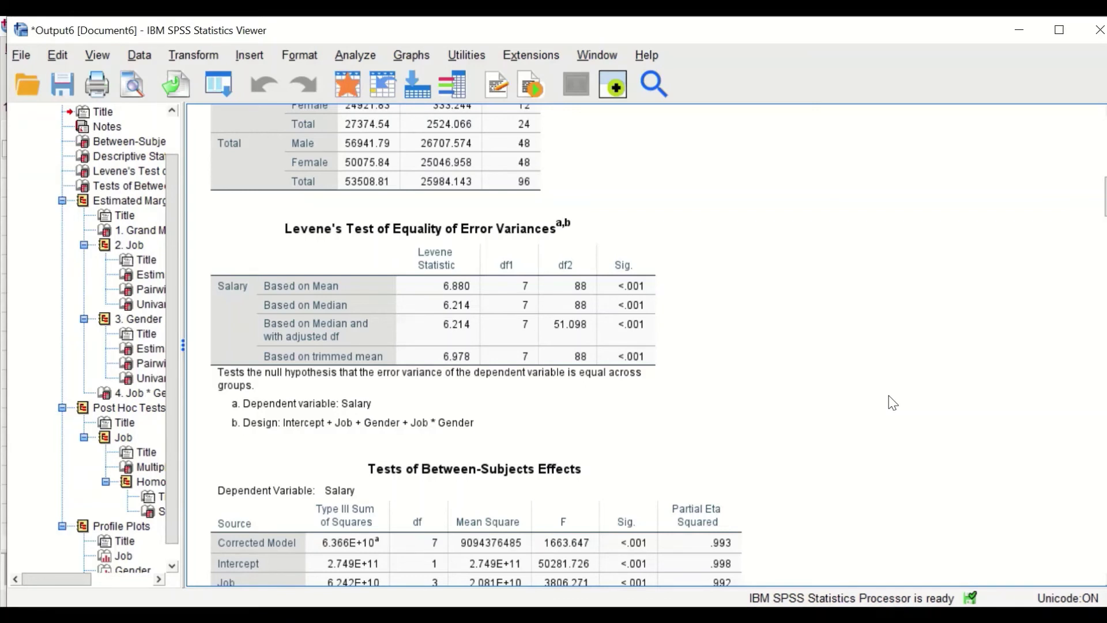
Step: Examine the F and significance values for Job, Gender and Job * Gender in the Tests of Between-Subjects Effects table
scroll(841, 311, "down", 3)
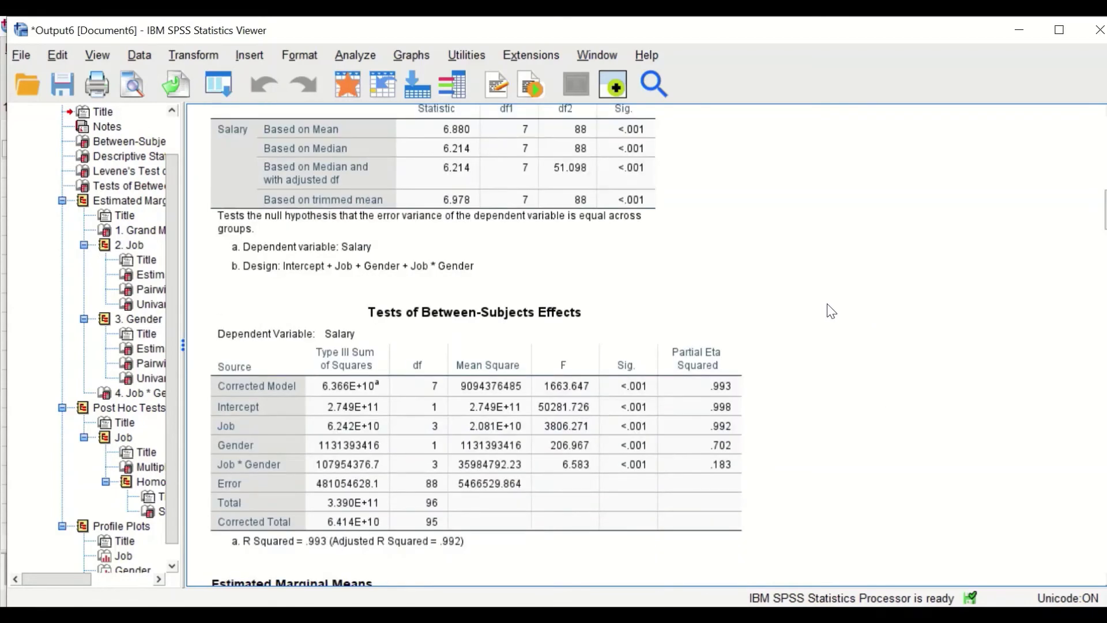
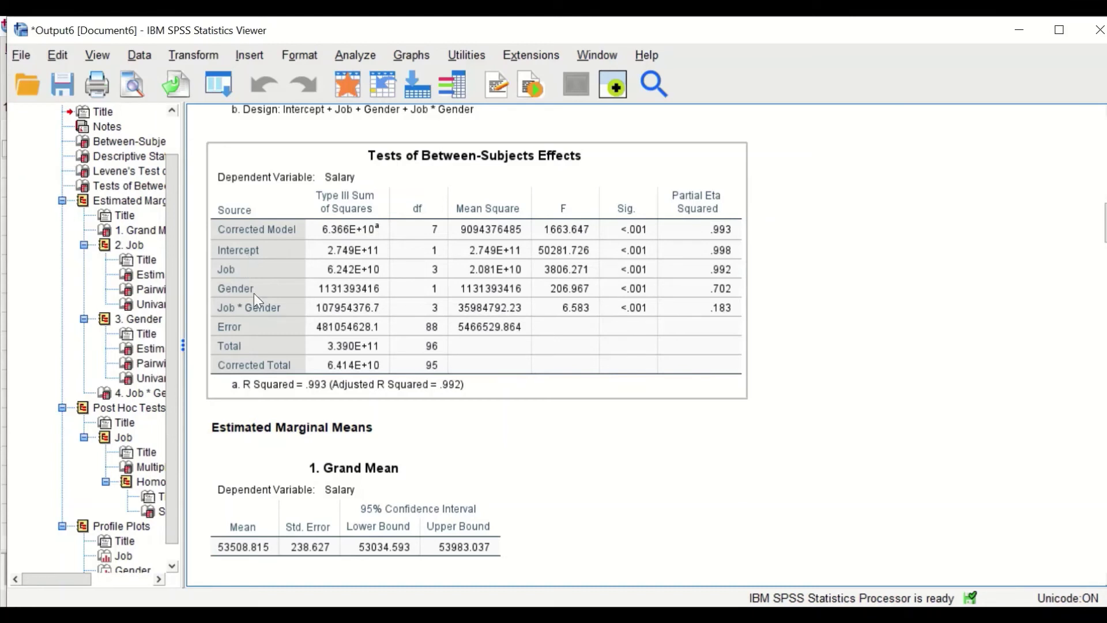
left_click(175, 287)
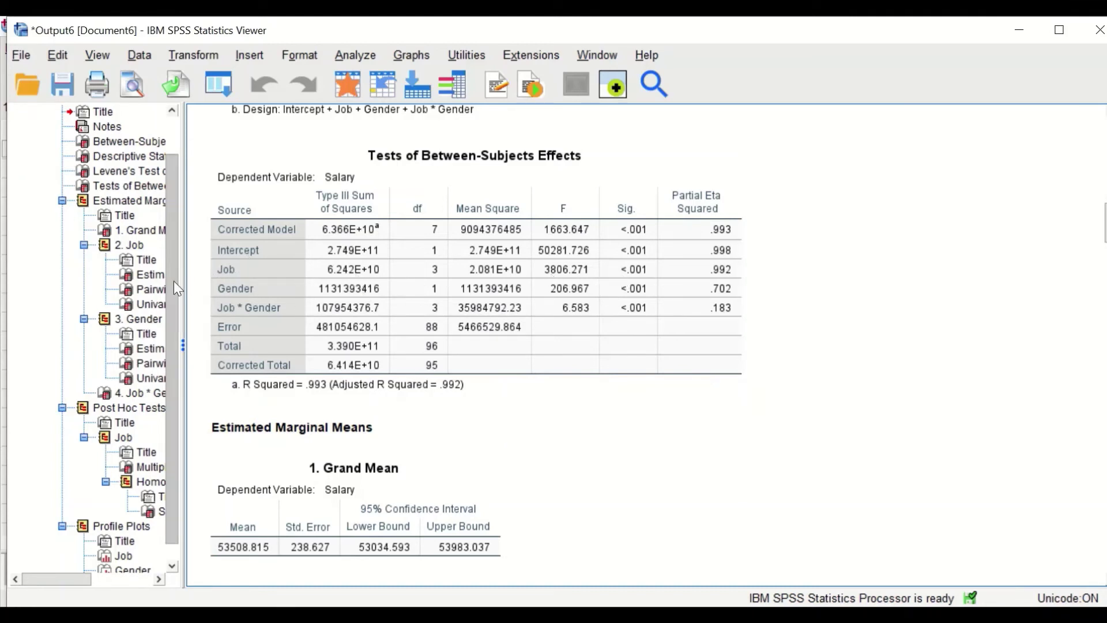
left_click(270, 289)
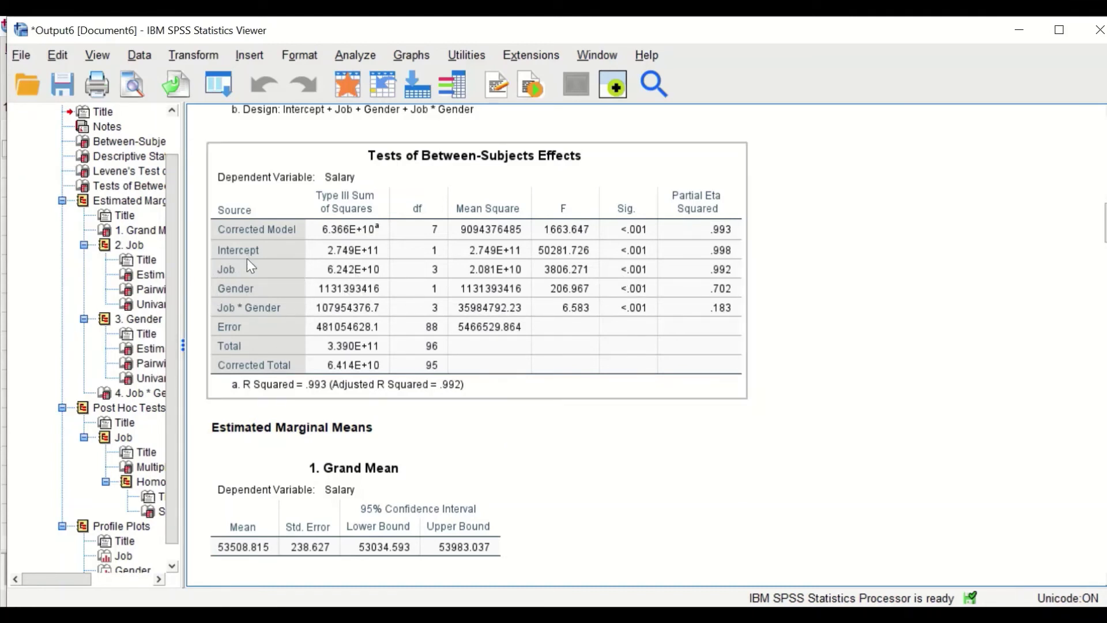
left_click(196, 297)
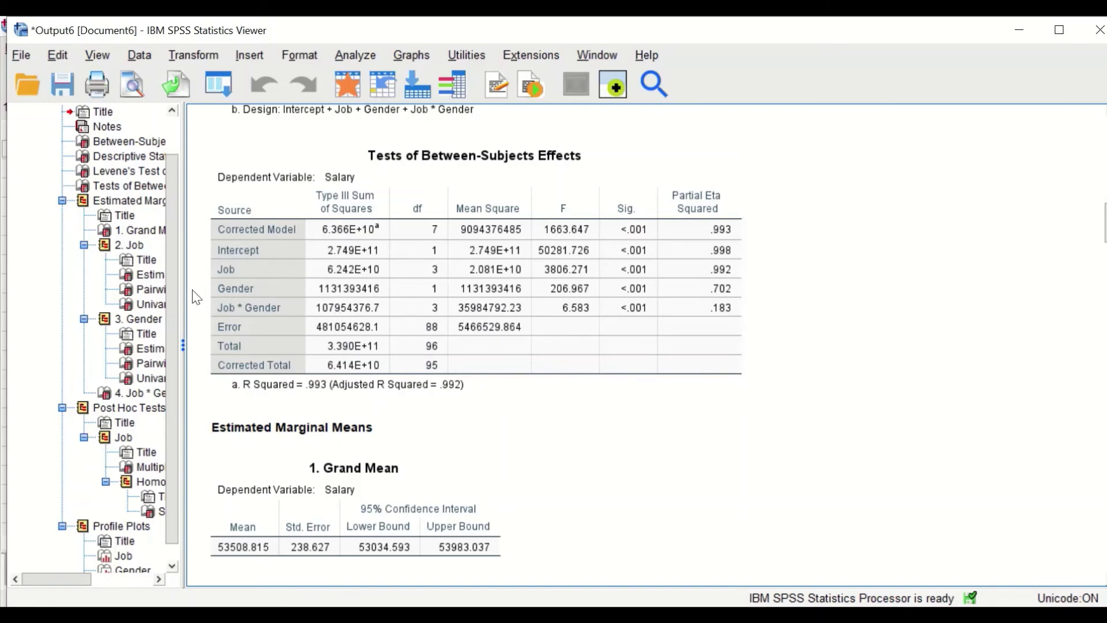
left_click(278, 282)
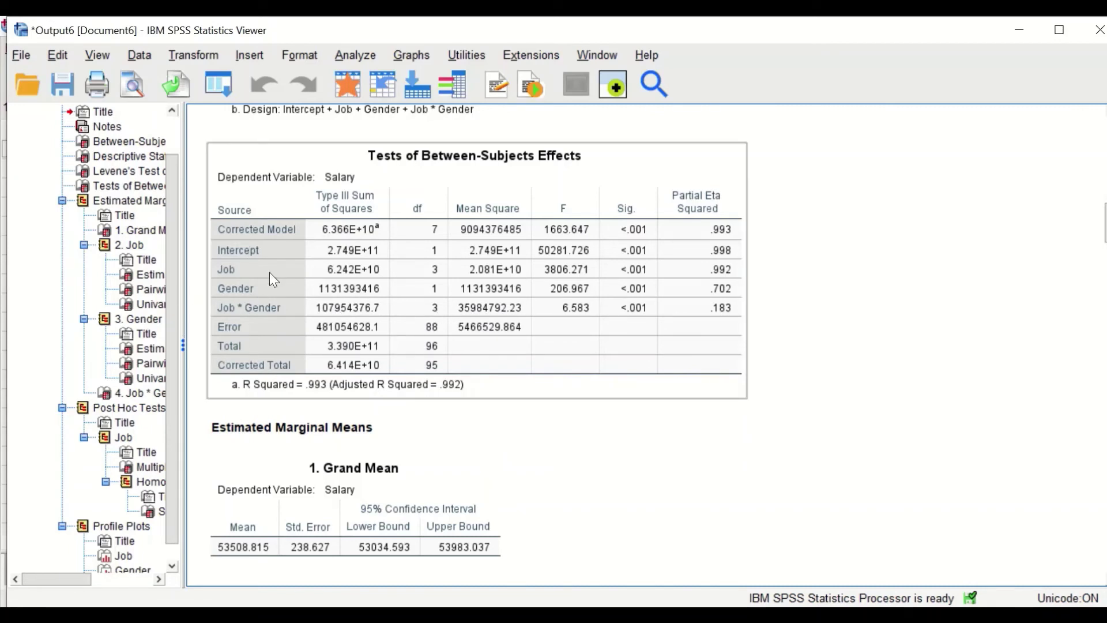
left_click(204, 277)
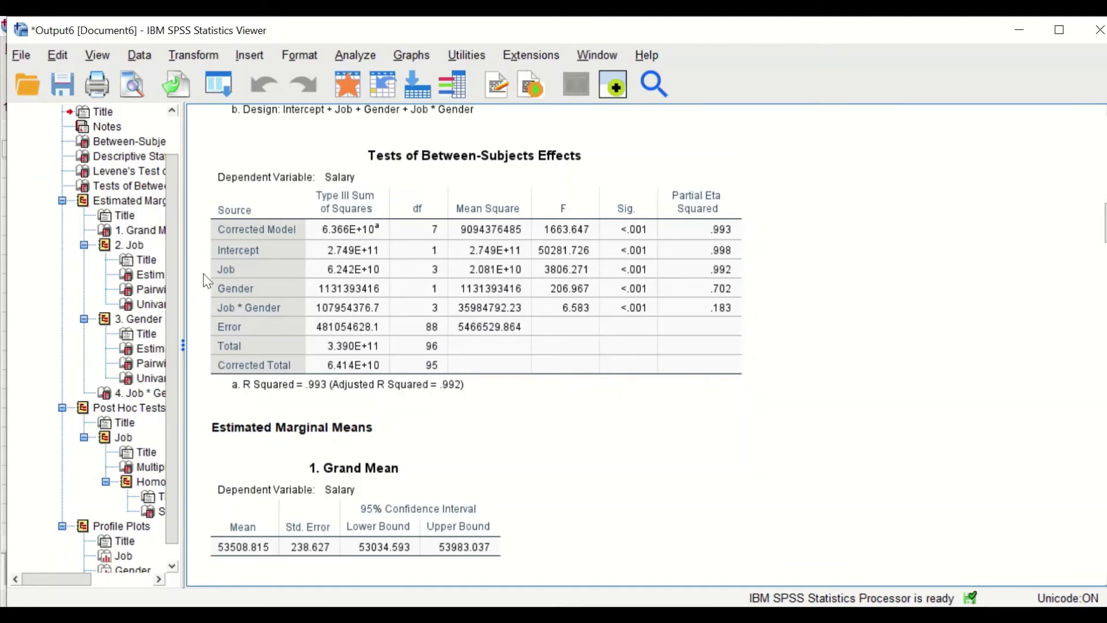
left_click(343, 275)
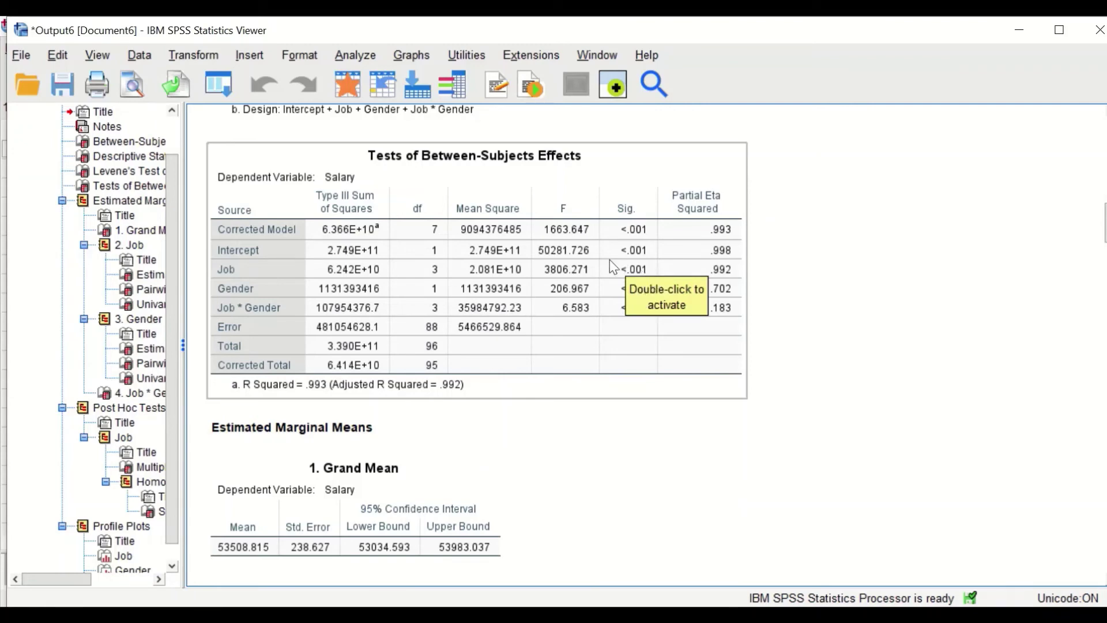
Step: Check the job and gender means in Descriptive Statistics against the main and interaction effects in Tests of Between-Subjects Effects
scroll(438, 288, "up", 10)
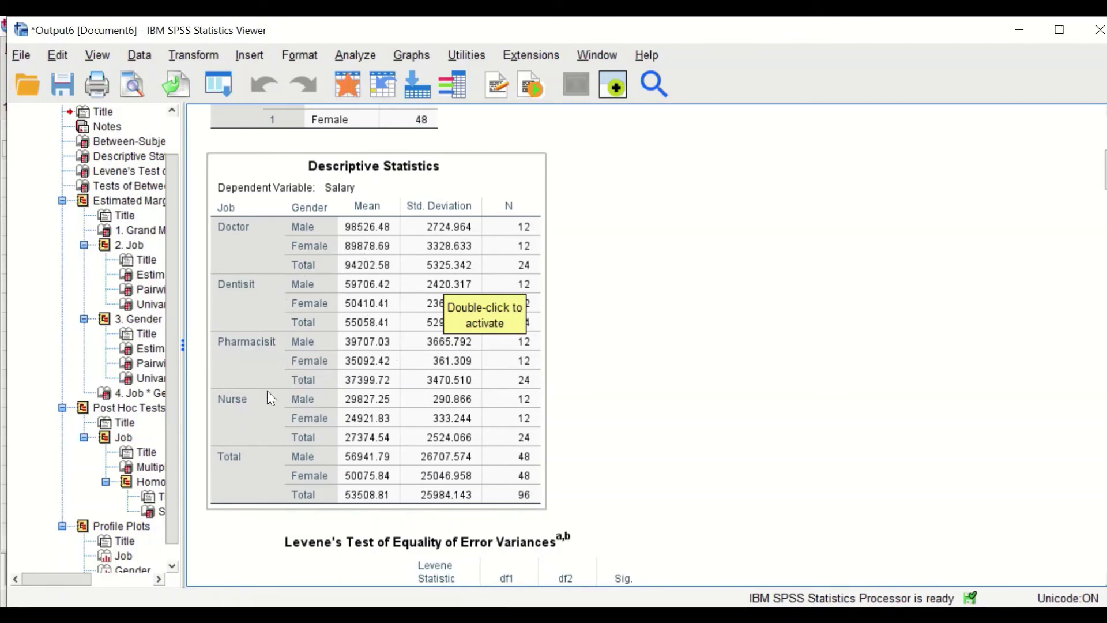
scroll(604, 341, "down", 12)
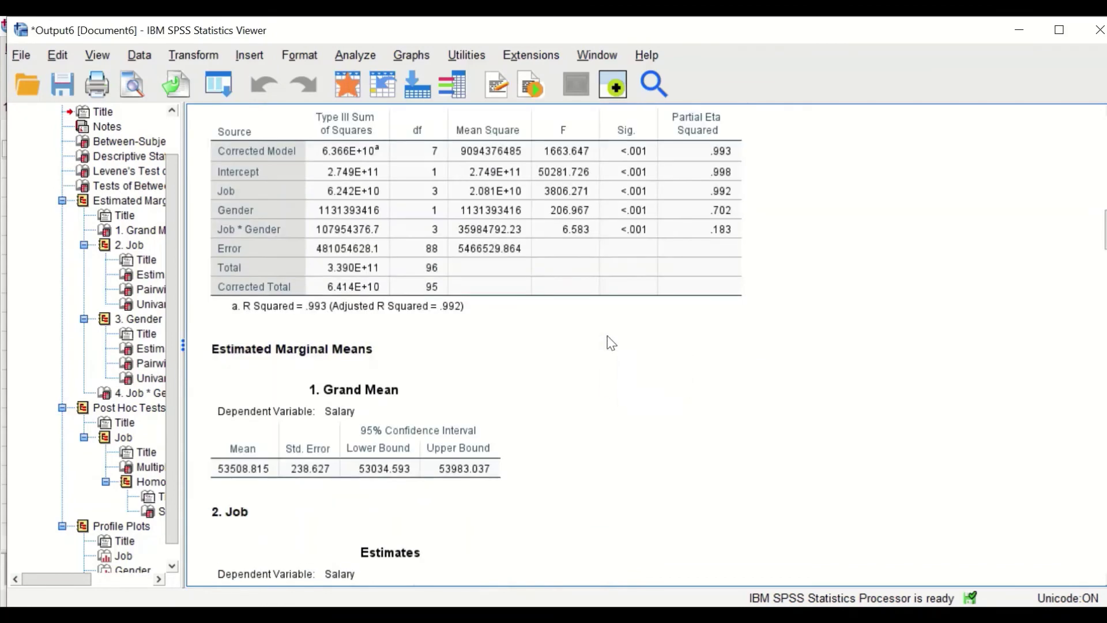
scroll(605, 343, "up", 3)
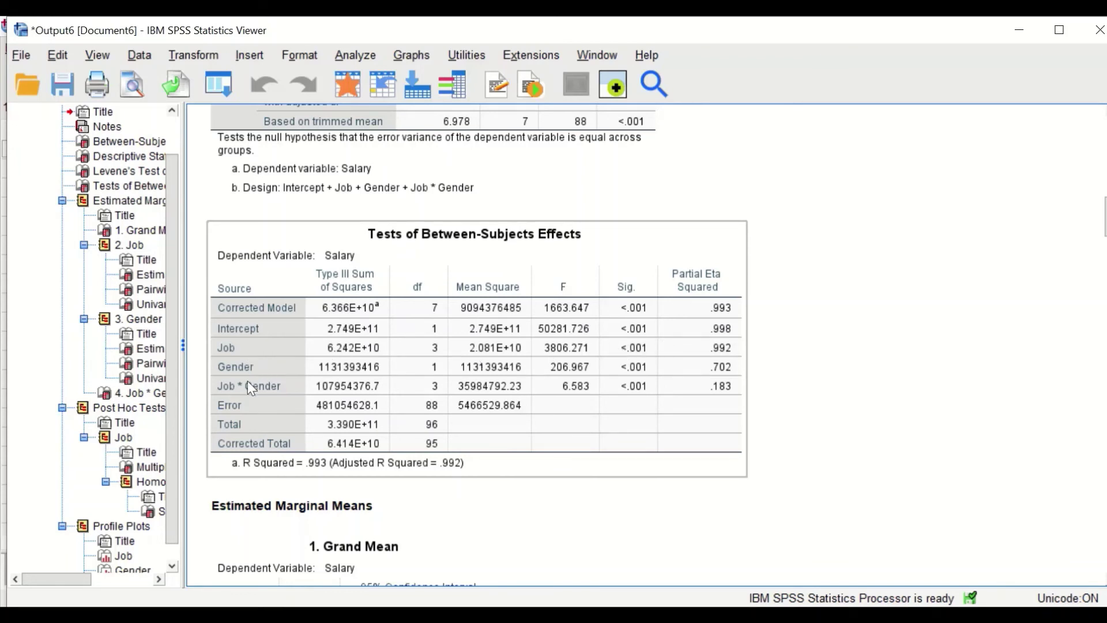
left_click(257, 364)
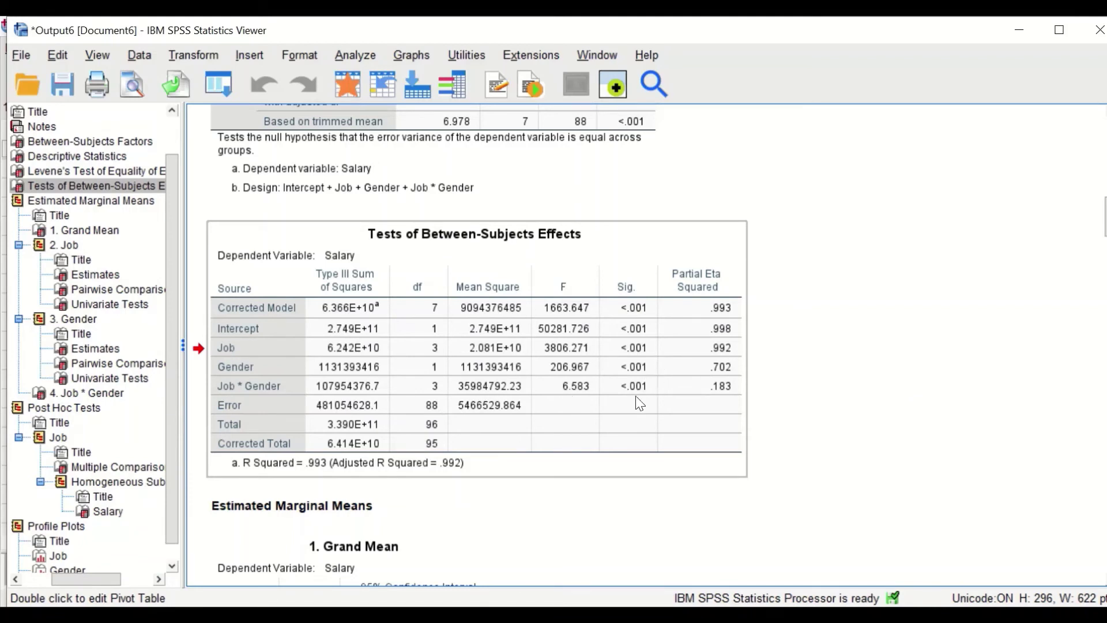
scroll(631, 411, "down", 3)
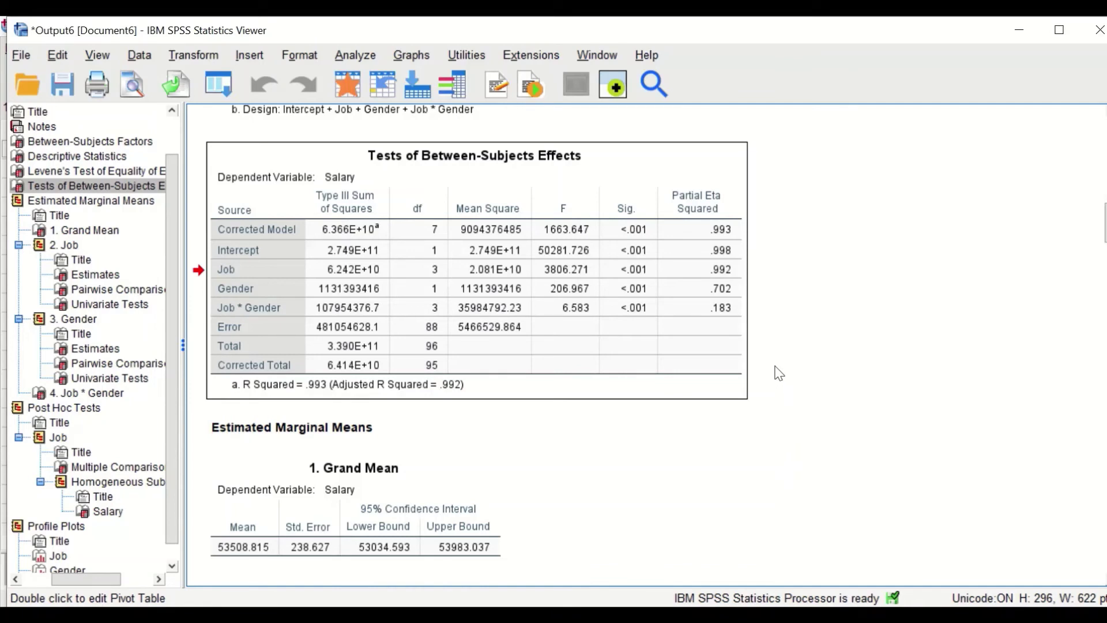
left_click(457, 434)
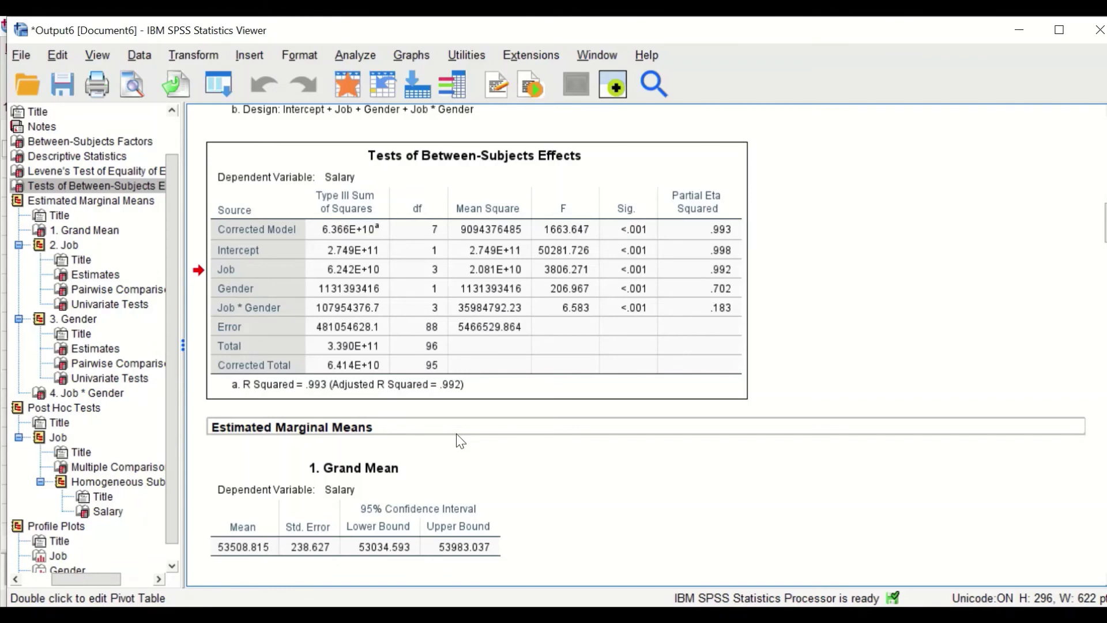
Step: Examine the estimated marginal means of salary in the Grand Mean table and the Job Estimates table
scroll(815, 387, "down", 5)
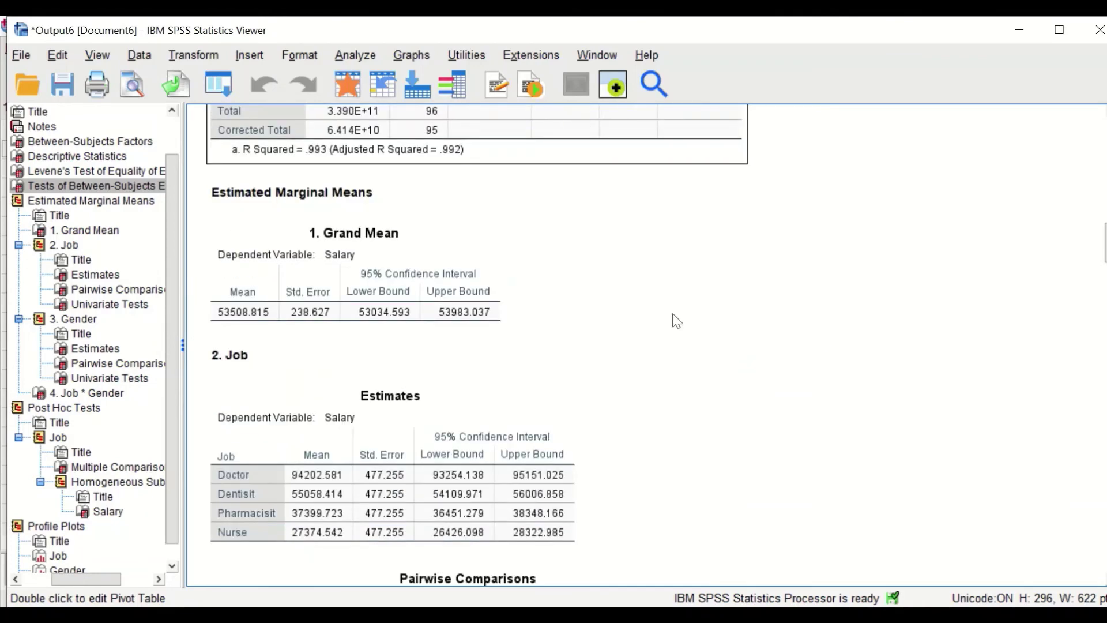
scroll(556, 309, "down", 2)
left_click(425, 235)
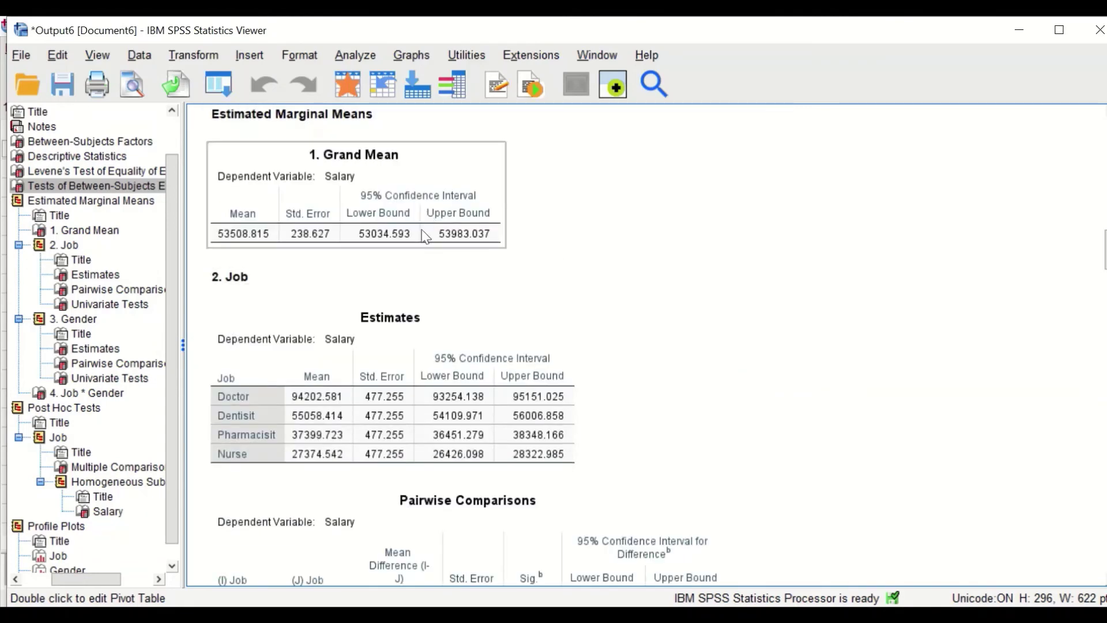
left_click(488, 292)
scroll(475, 286, "down", 2)
left_click(476, 284)
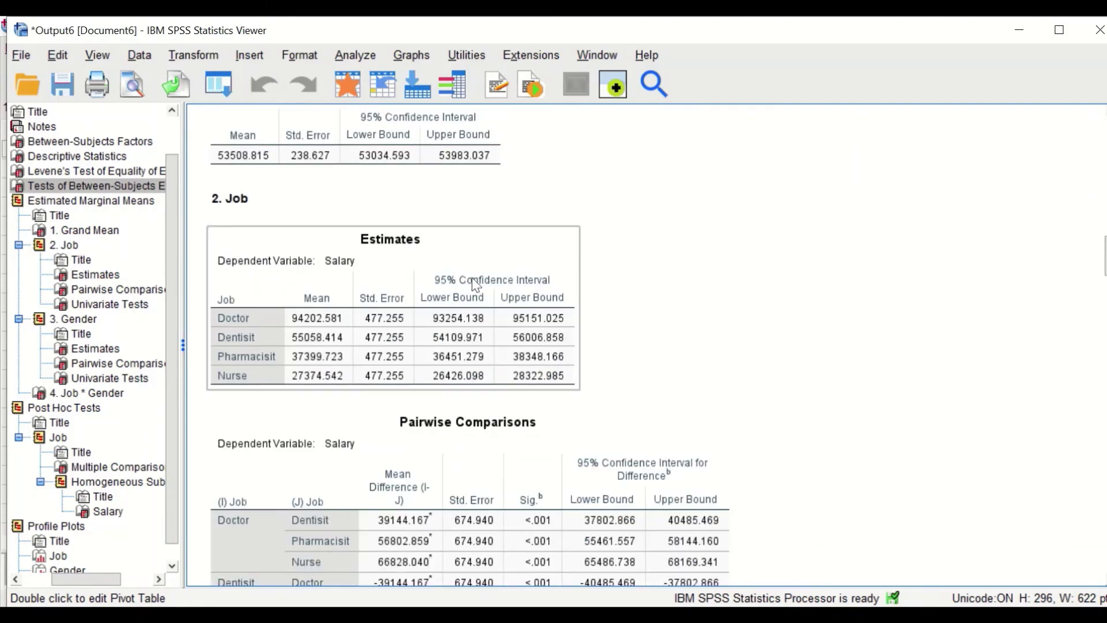
scroll(476, 284, "up", 2)
left_click(445, 267)
scroll(420, 247, "down", 2)
left_click(426, 312)
Step: Examine the Pairwise Comparisons table for Job, relating its mean differences and significance to the Job effect in Tests of Between-Subjects Effects
scroll(403, 285, "down", 2)
scroll(483, 304, "down", 4)
left_click(483, 304)
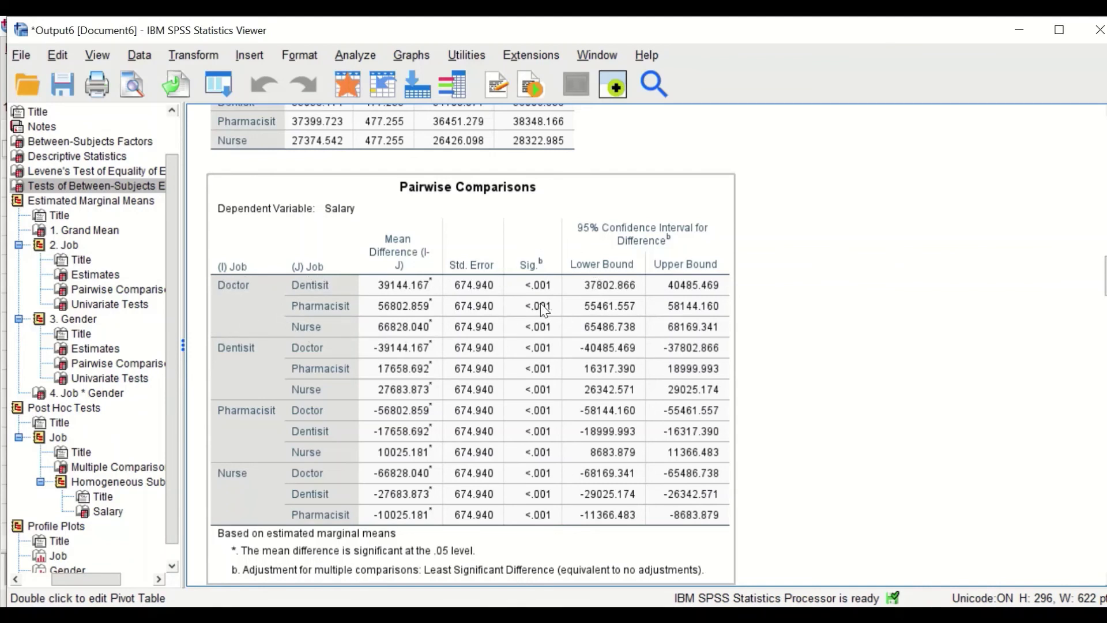
left_click(201, 285)
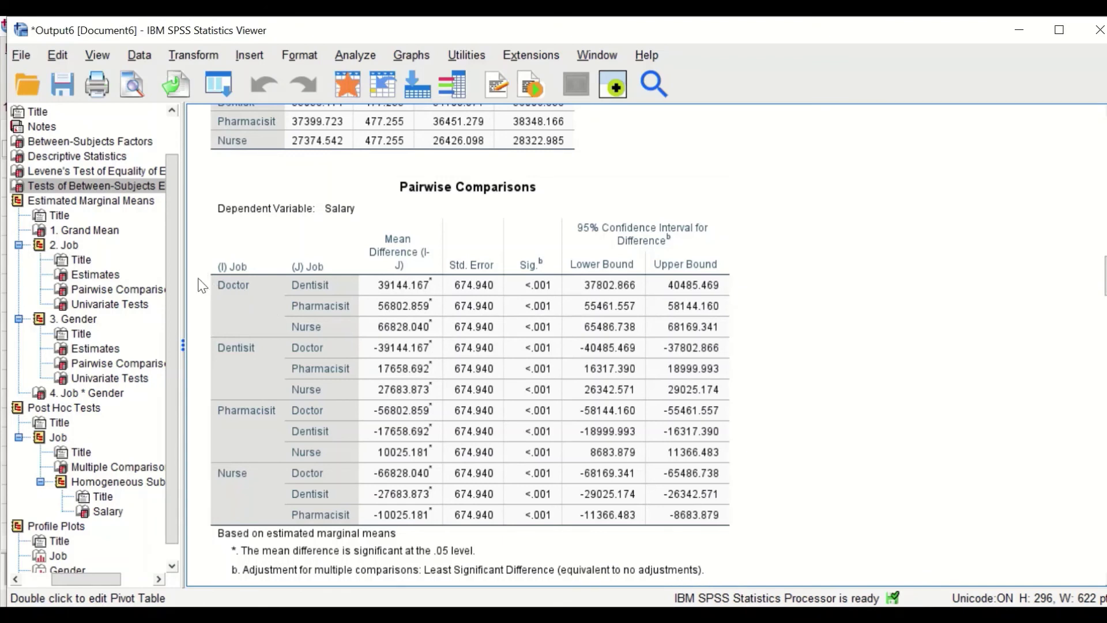
left_click(245, 291)
scroll(610, 434, "up", 12)
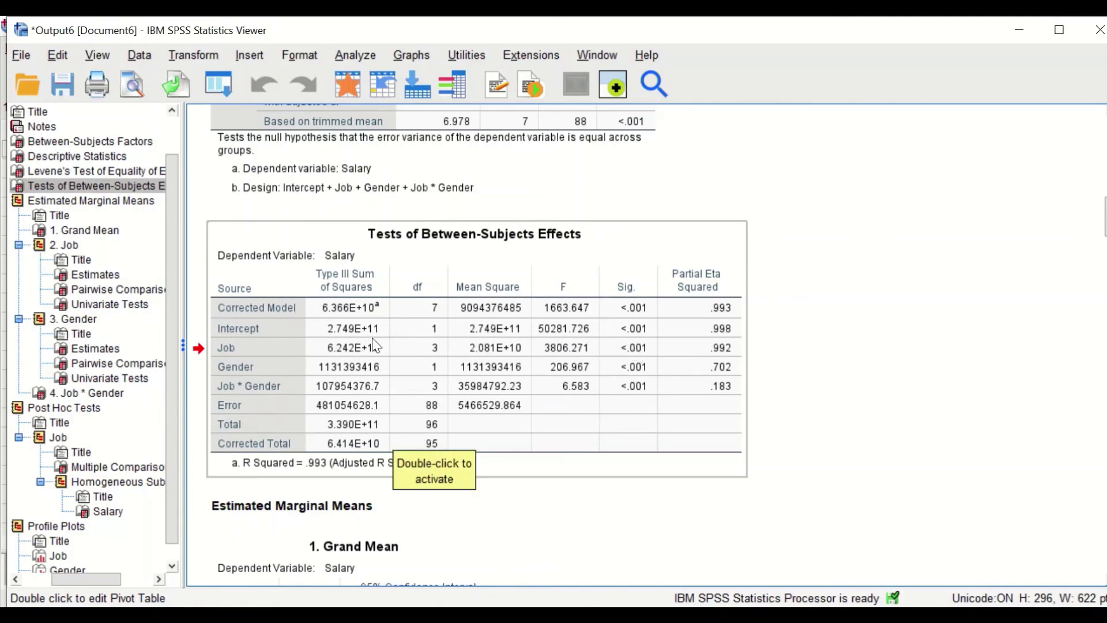
scroll(634, 351, "down", 15)
scroll(574, 383, "up", 5)
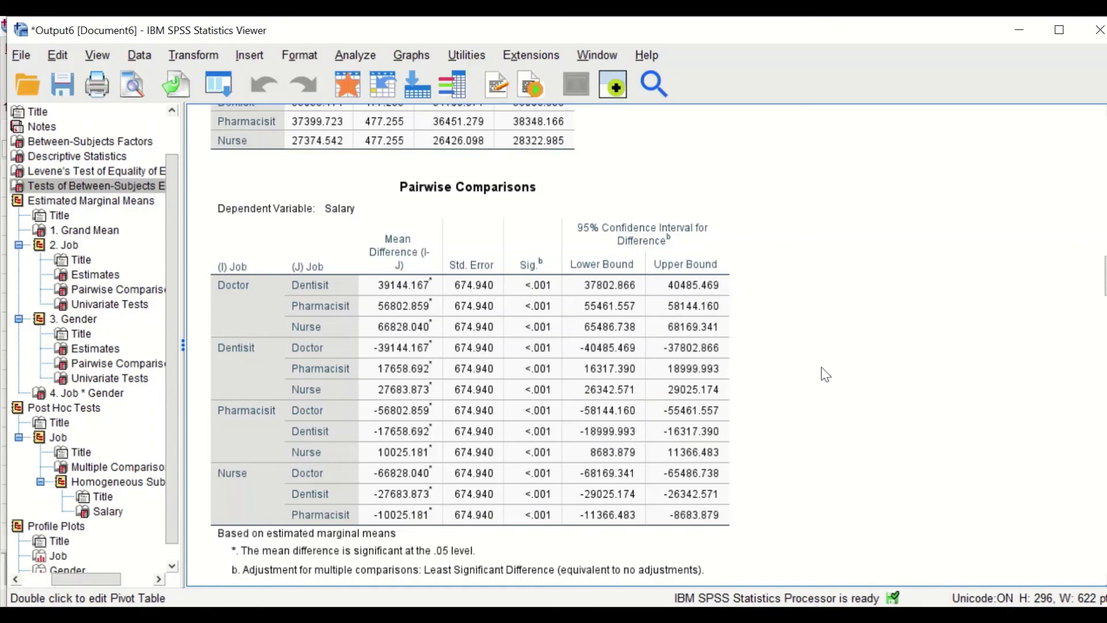
scroll(852, 361, "down", 3)
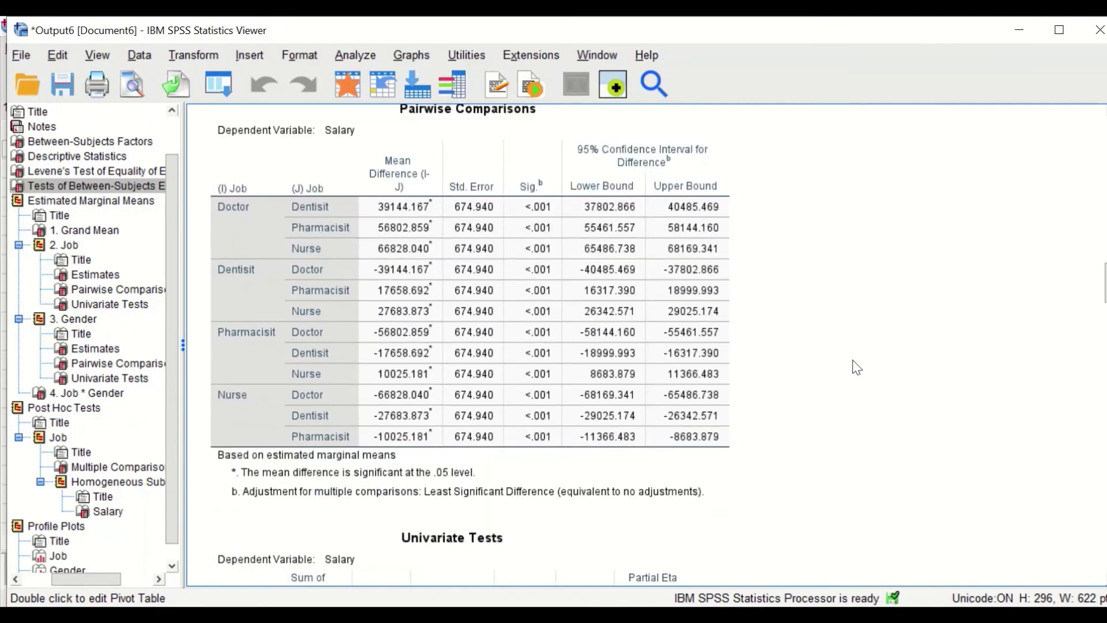
Step: Review the Univariate Tests for Job, the Gender marginal means tables and the Job * Gender estimates
scroll(857, 366, "down", 8)
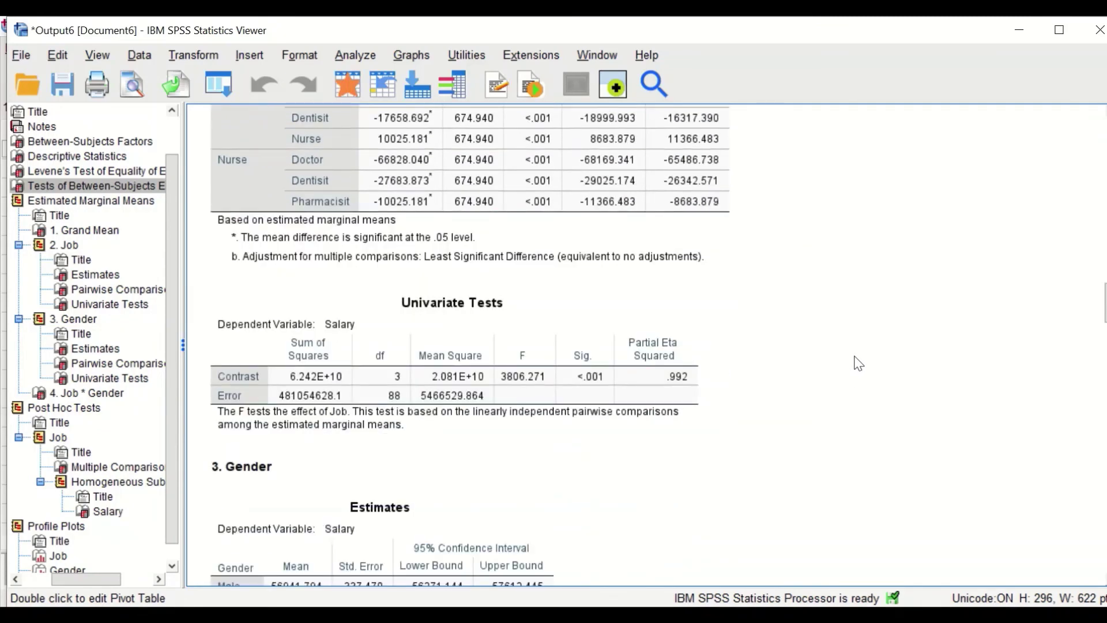
scroll(856, 365, "down", 12)
scroll(858, 360, "down", 18)
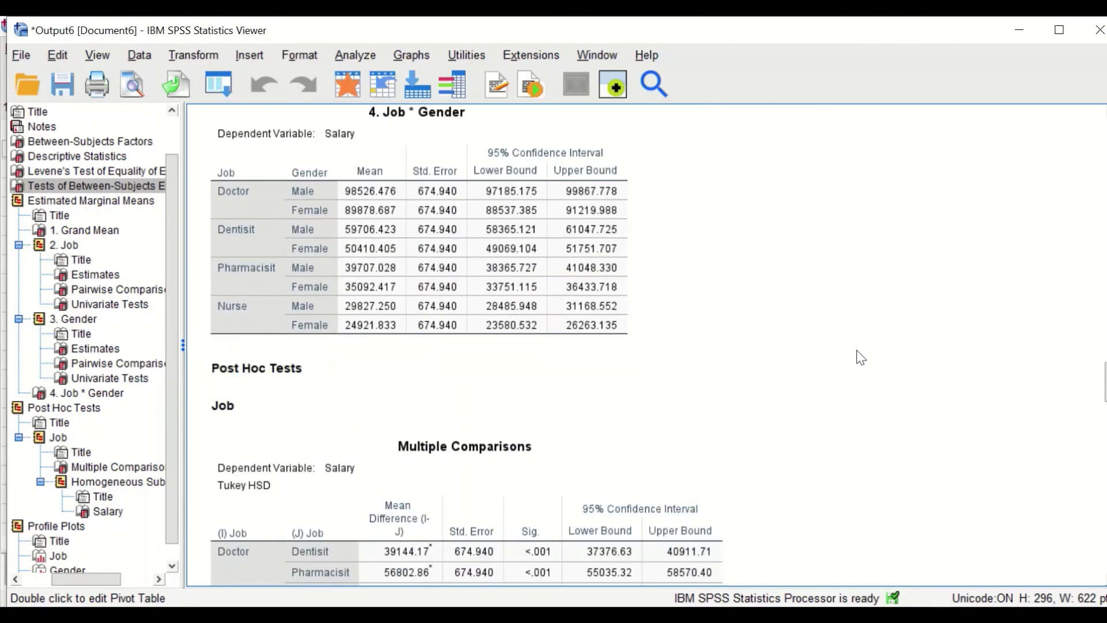
scroll(861, 357, "up", 3)
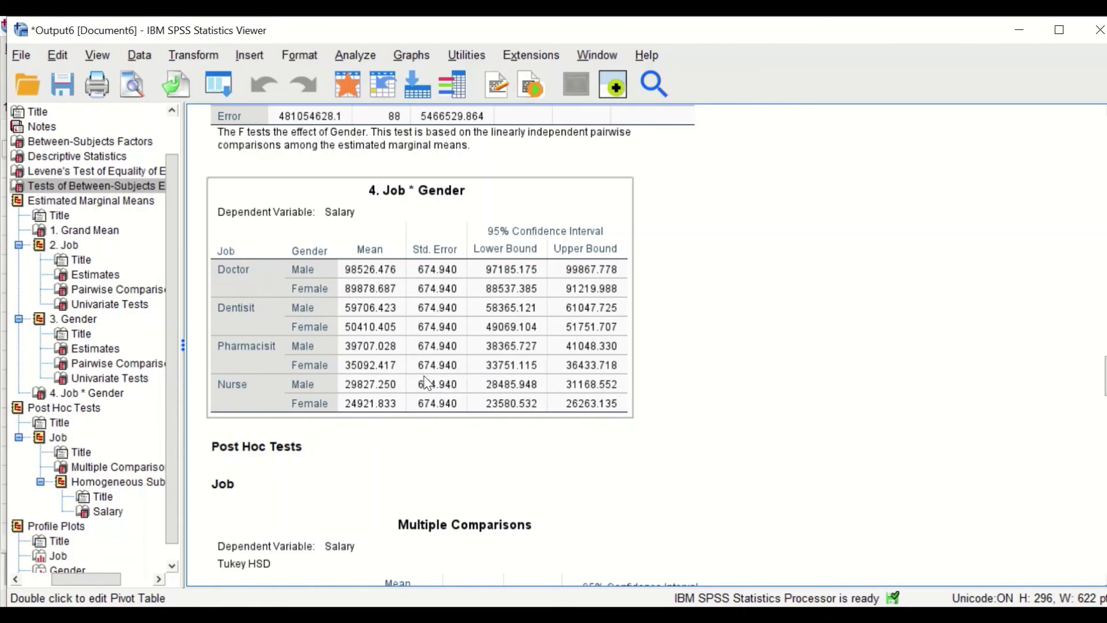
scroll(429, 392, "down", 3)
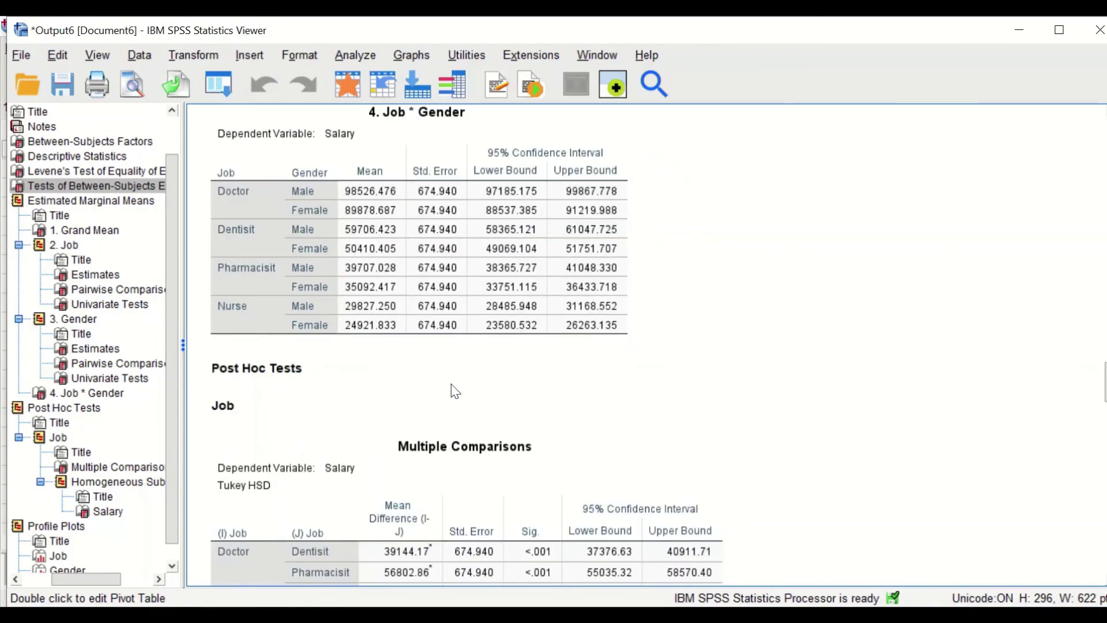
Step: Review the Tukey HSD Multiple Comparisons table and the Homogeneous Subsets table for the job groups
scroll(455, 386, "down", 15)
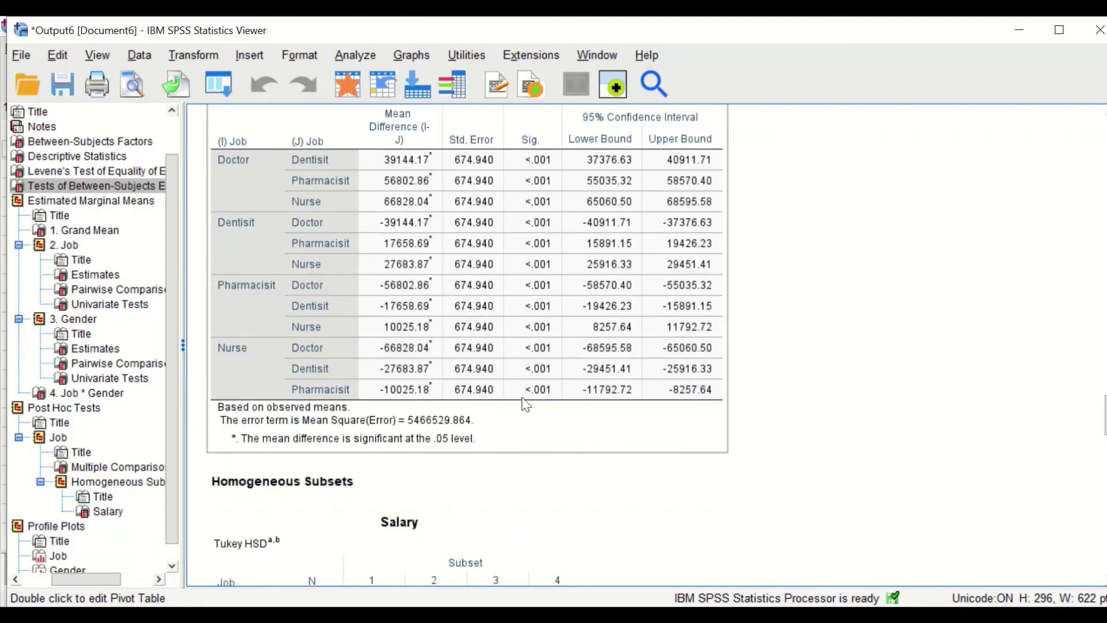
scroll(586, 415, "down", 6)
left_click(592, 413)
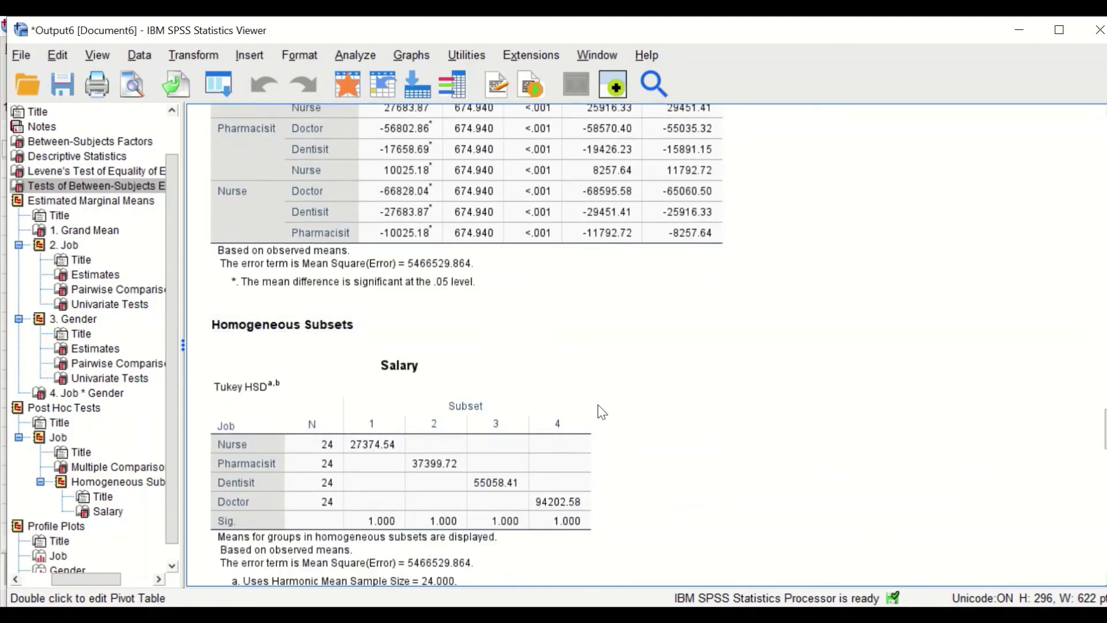
Step: Examine the profile plot of estimated marginal means of salary across the four jobs
scroll(600, 413, "down", 15)
scroll(604, 414, "down", 3)
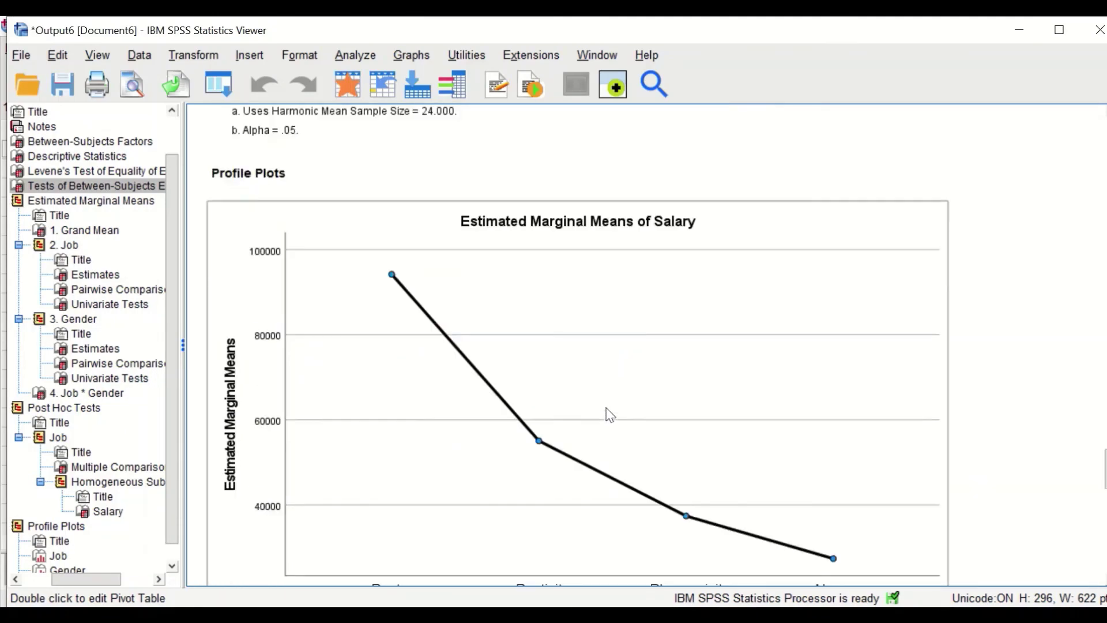
scroll(607, 414, "down", 3)
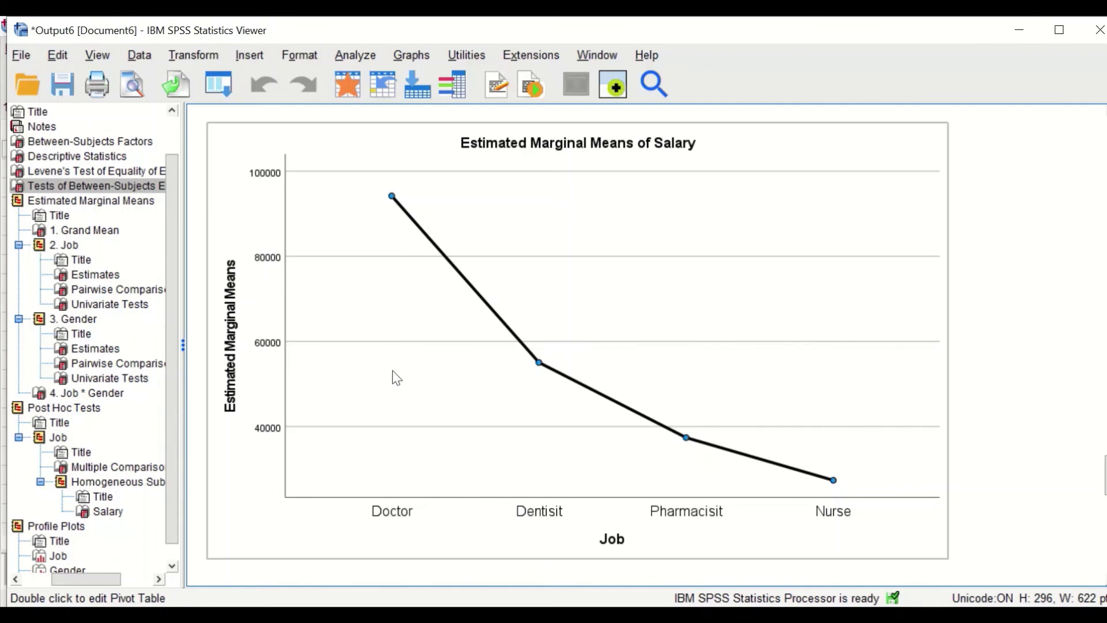
left_click(202, 459)
left_click(234, 331)
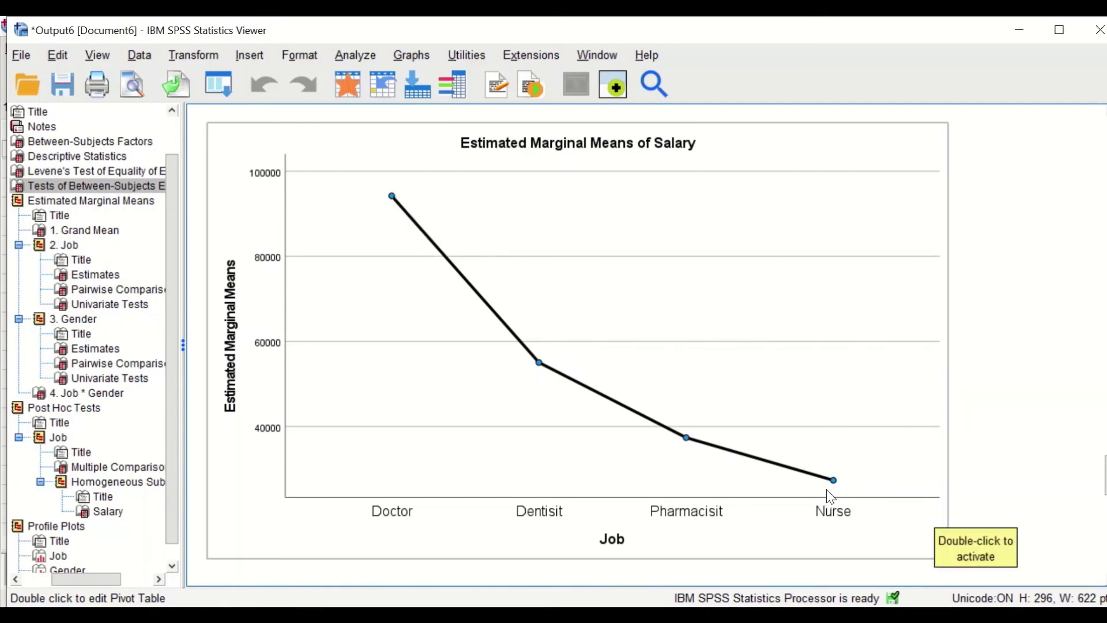
Step: Examine the profile plot of salary by gender and the interaction plot of job with separate lines for gender
scroll(830, 487, "down", 2)
scroll(831, 480, "down", 8)
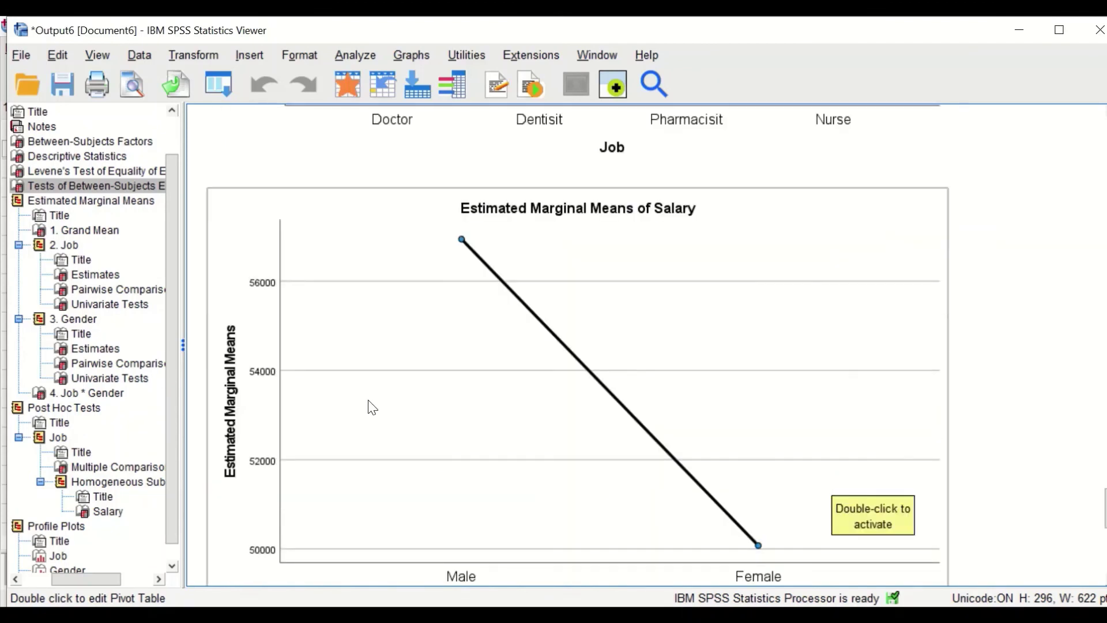
scroll(465, 440, "down", 4)
scroll(462, 430, "up", 4)
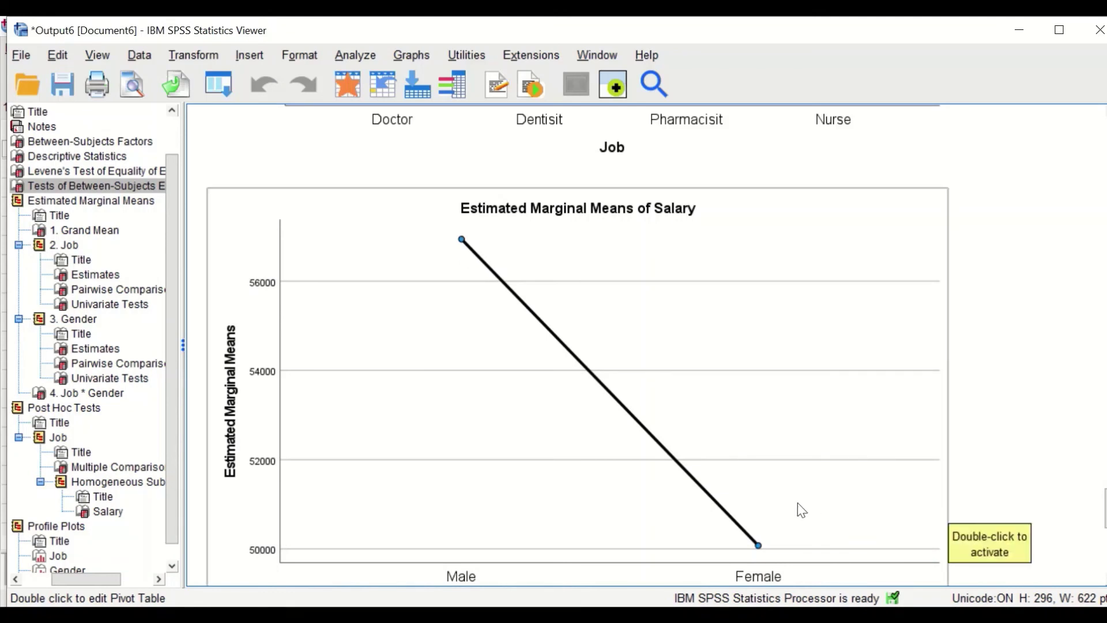
scroll(800, 510, "down", 6)
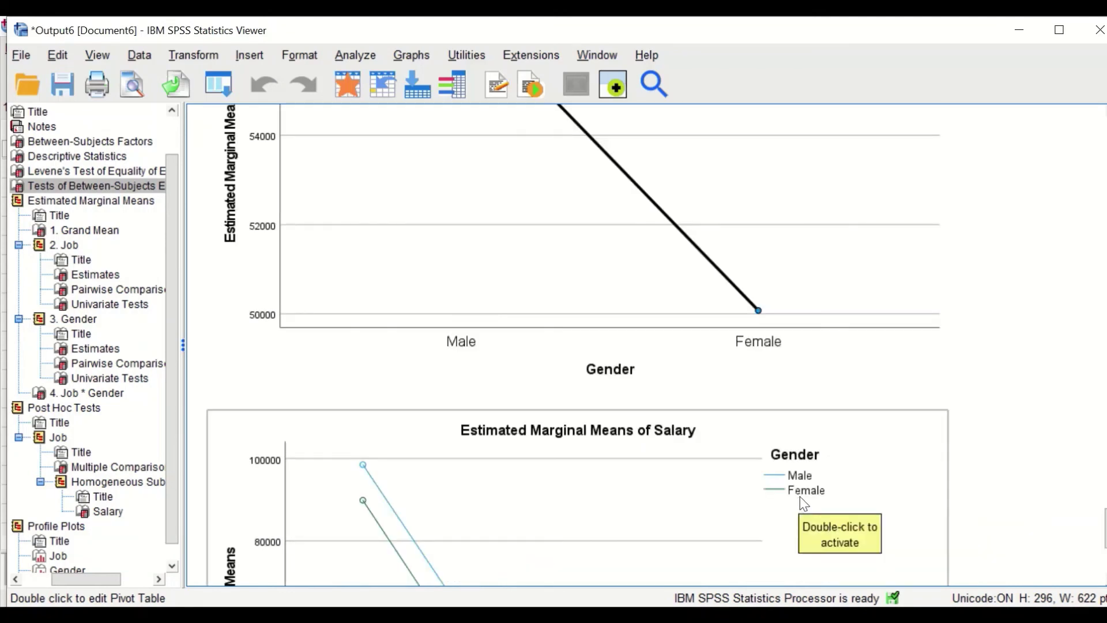
scroll(805, 504, "down", 8)
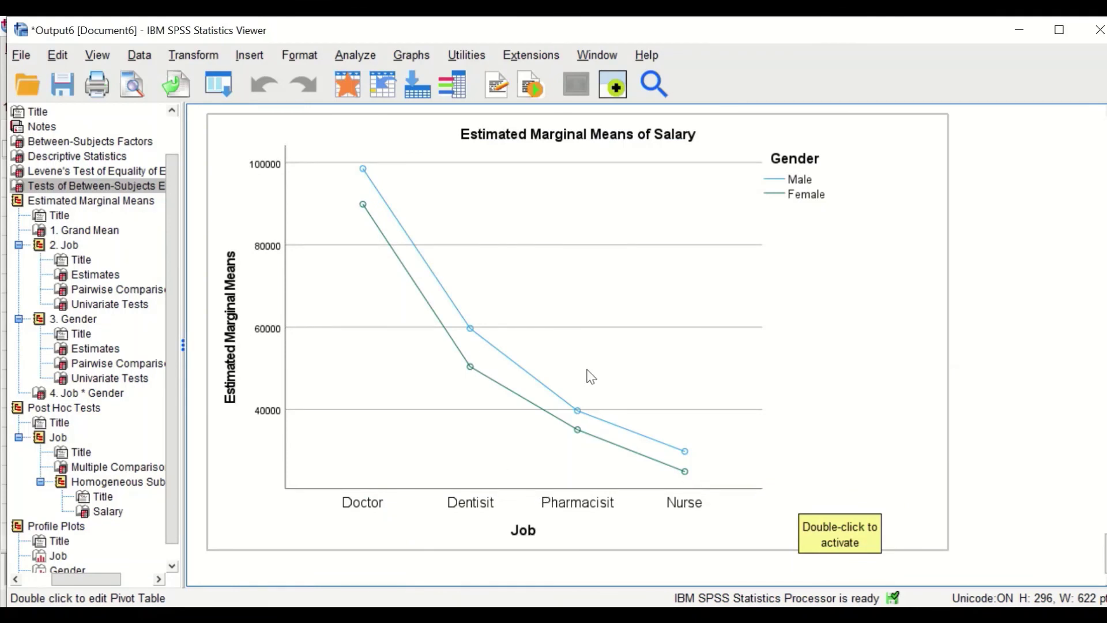